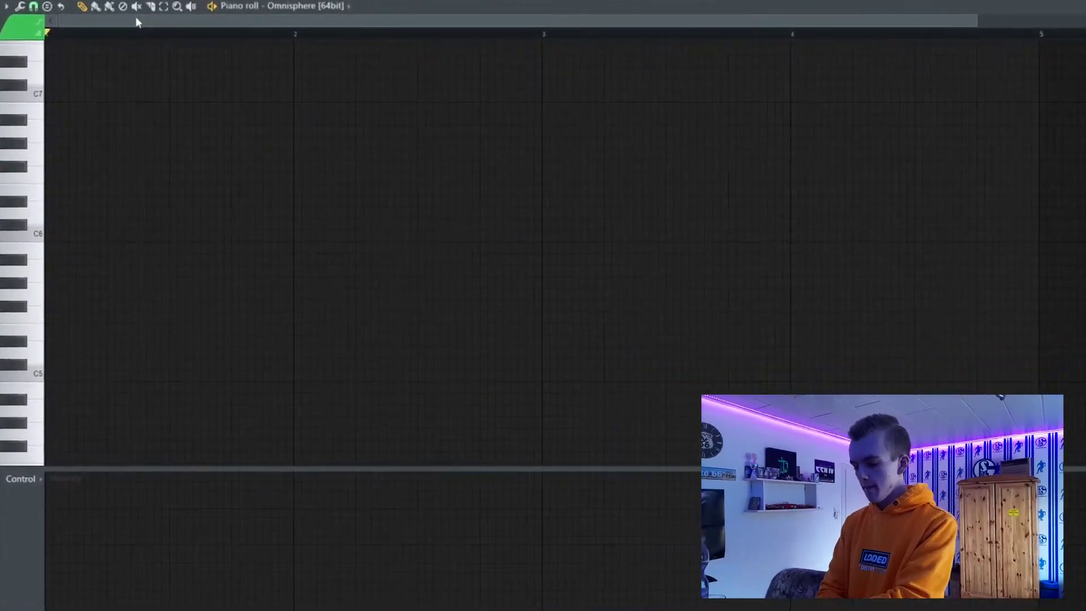
# Step: Record short chords E5-A5-C6, D5-F5-B5, C5-F5-A5 and D5-G5-B5 at the start of bars 1 to 4
pyautogui.press('space')
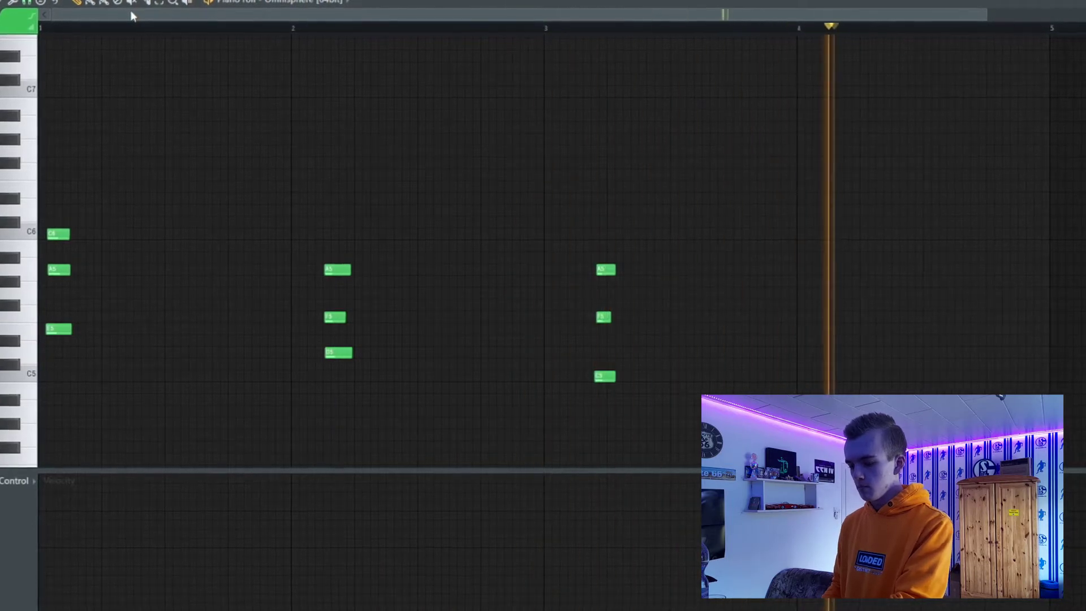
pyautogui.press('space')
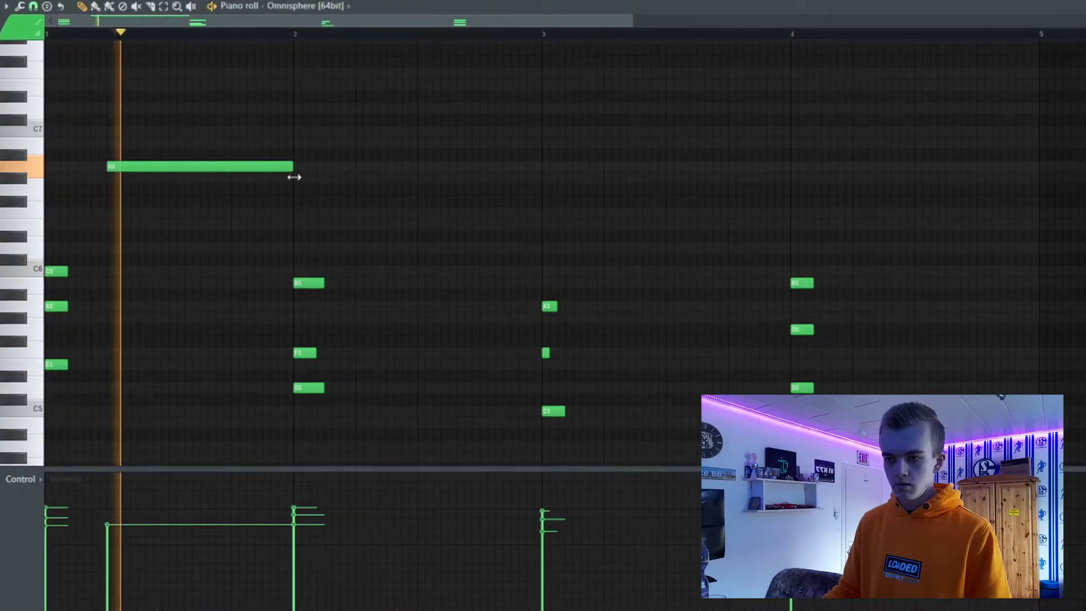
# Step: Add held melody notes A6, F6, E6 and D6 above the chords, one per bar, each filling its last three beats
pyautogui.click(362, 178)
pyautogui.rightClick(377, 179)
pyautogui.press('space')
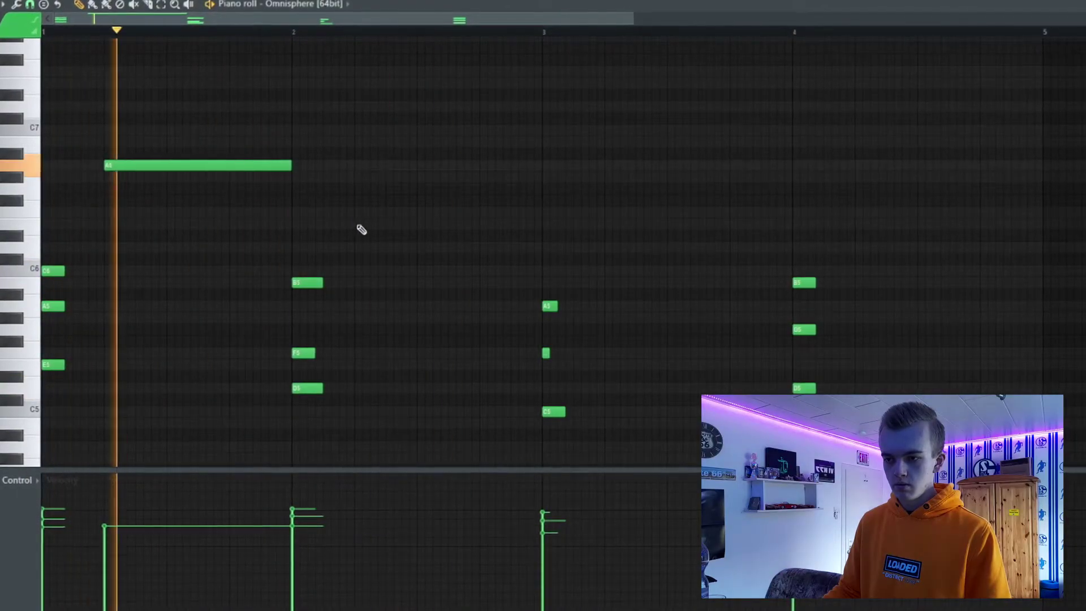
pyautogui.click(355, 213)
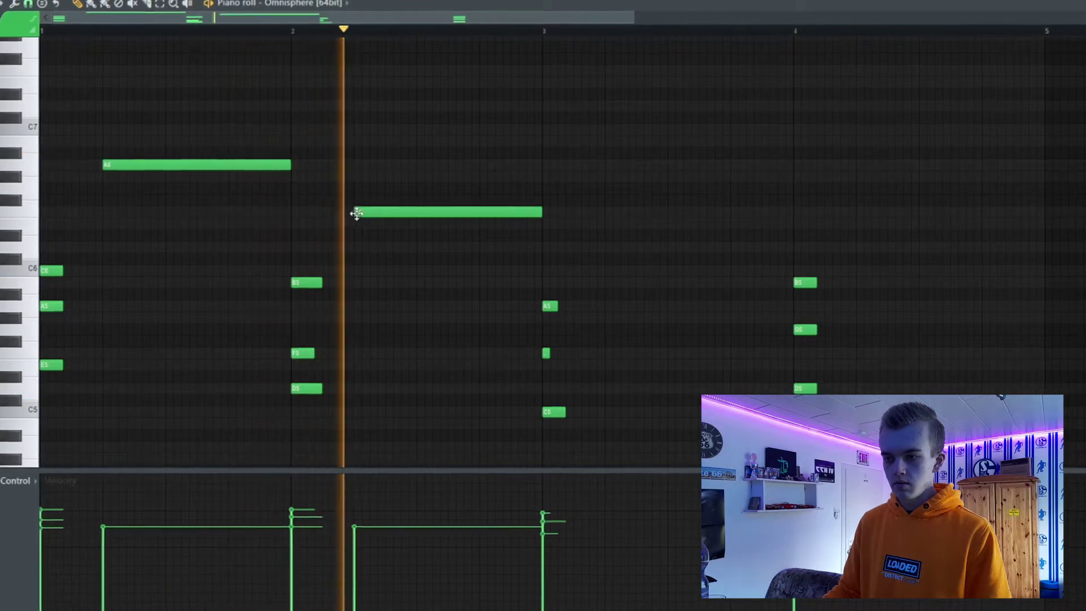
pyautogui.click(546, 223)
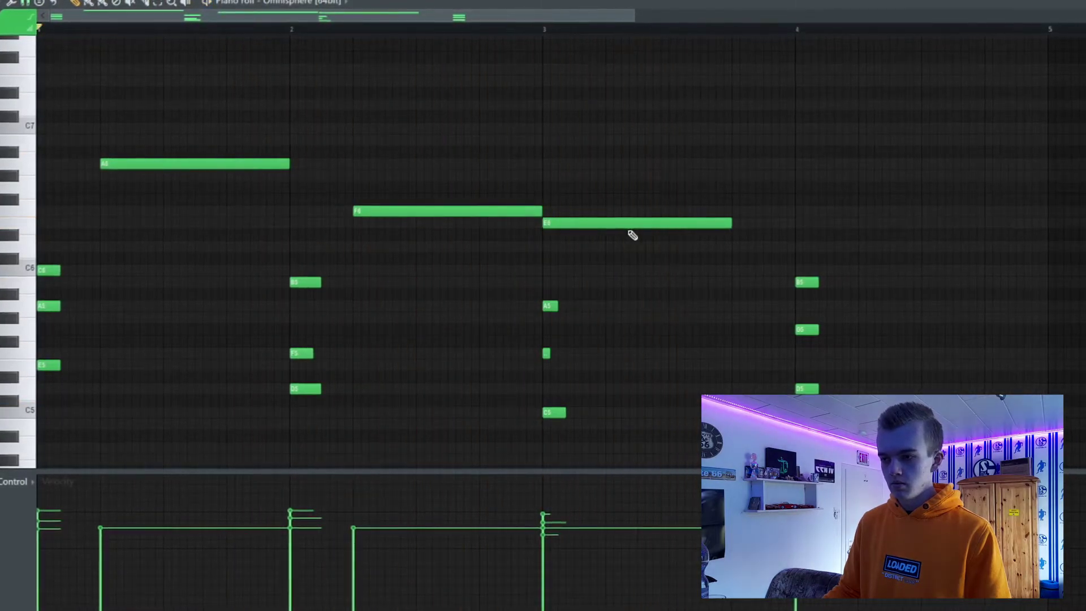
pyautogui.click(860, 210)
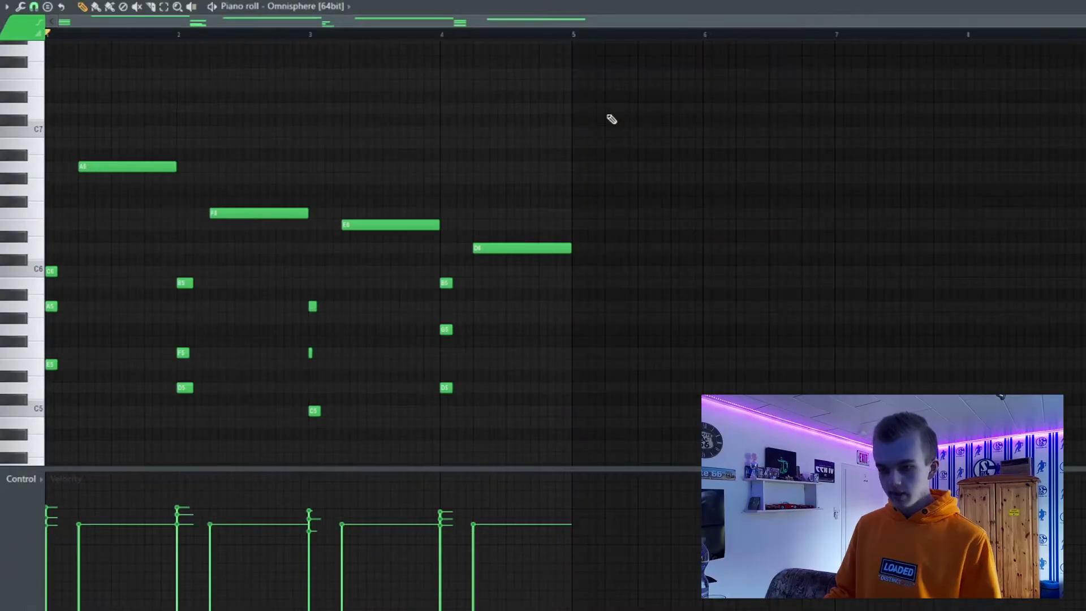
# Step: Duplicate all chord and melody notes into bars 5 to 8 and raise bar 4's held note to F6
pyautogui.moveTo(602, 93); pyautogui.dragTo(42, 447)
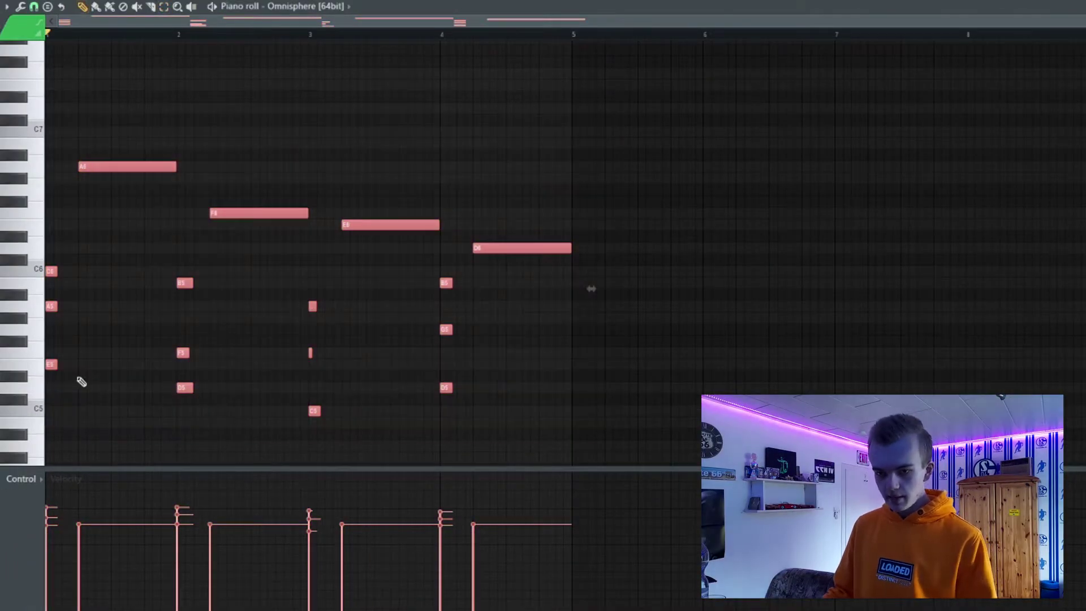
pyautogui.moveTo(50, 364); pyautogui.dragTo(573, 363)
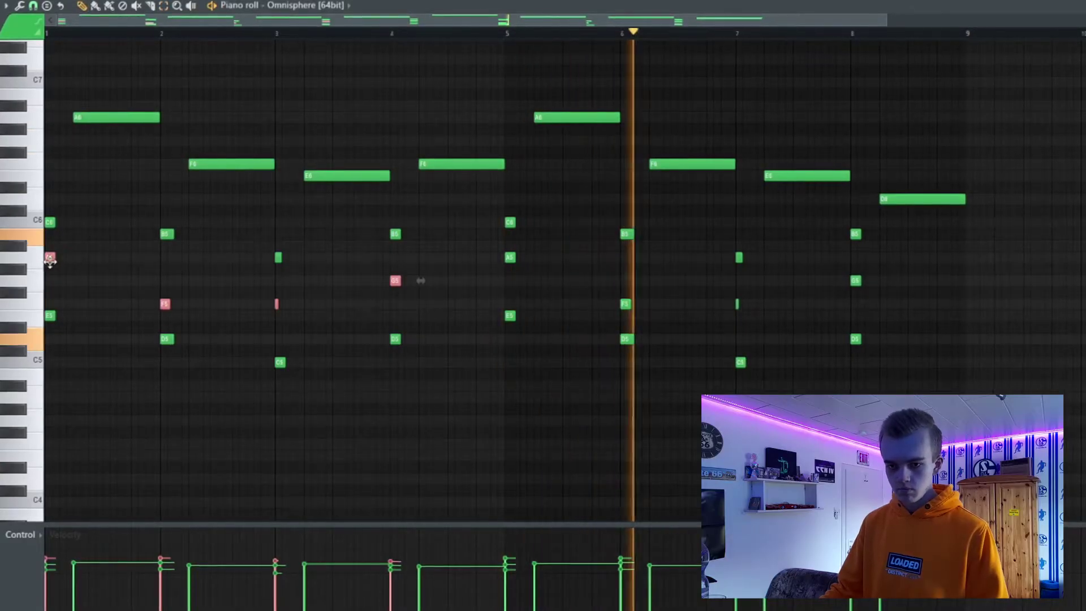
# Step: Add low notes A4, F4, F4 and G4 beneath the chords of bars 1 to 4 and repeat them in bars 5 to 8
pyautogui.moveTo(50, 257)
pyautogui.mouseDown()
pyautogui.moveTo(32, 402)
pyautogui.moveTo(502, 417)
pyautogui.moveTo(511, 394)
pyautogui.mouseUp()
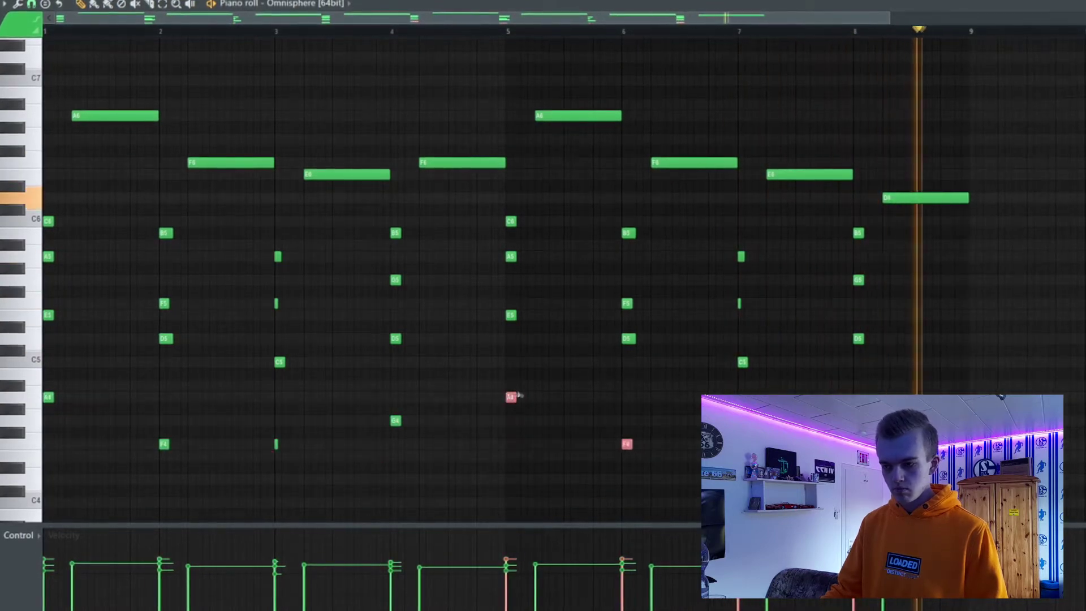
pyautogui.click(554, 387)
pyautogui.rightClick(555, 388)
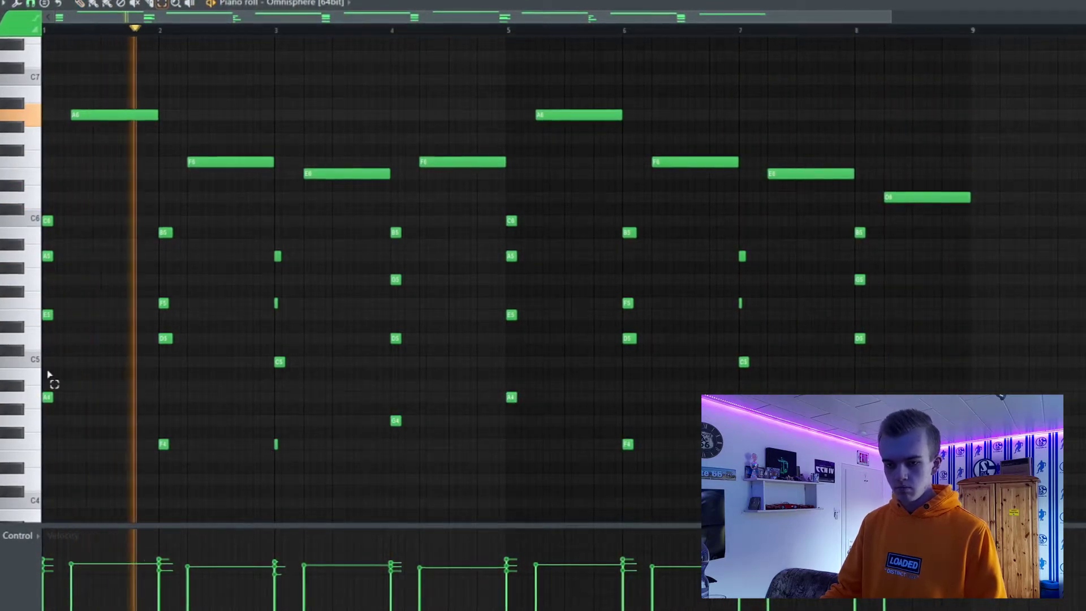
pyautogui.moveTo(45, 392); pyautogui.dragTo(480, 452)
pyautogui.moveTo(504, 382); pyautogui.dragTo(900, 486)
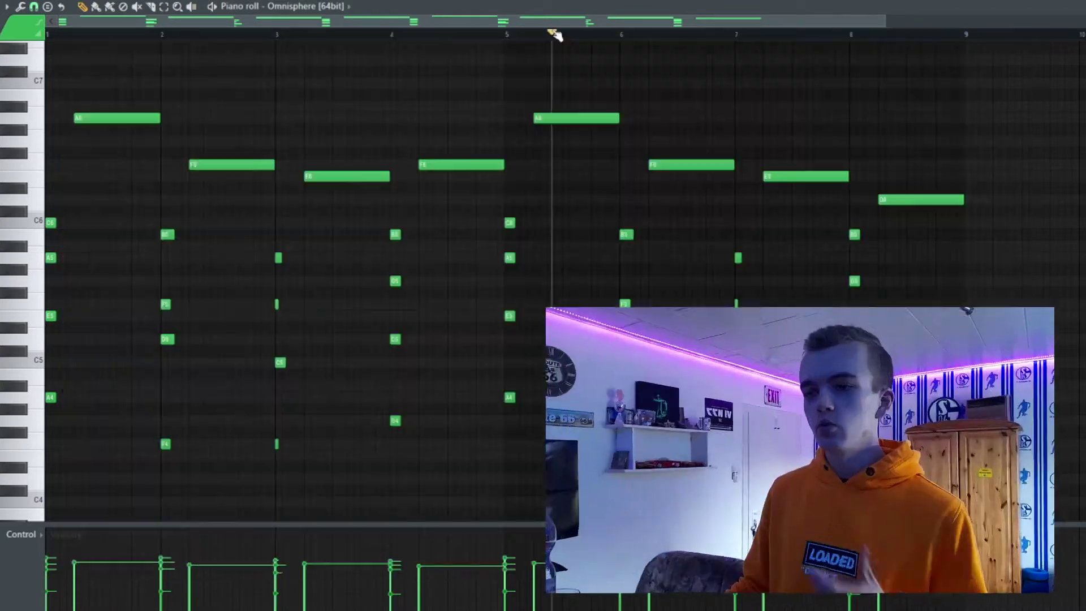
pyautogui.moveTo(555, 34); pyautogui.dragTo(47, 35)
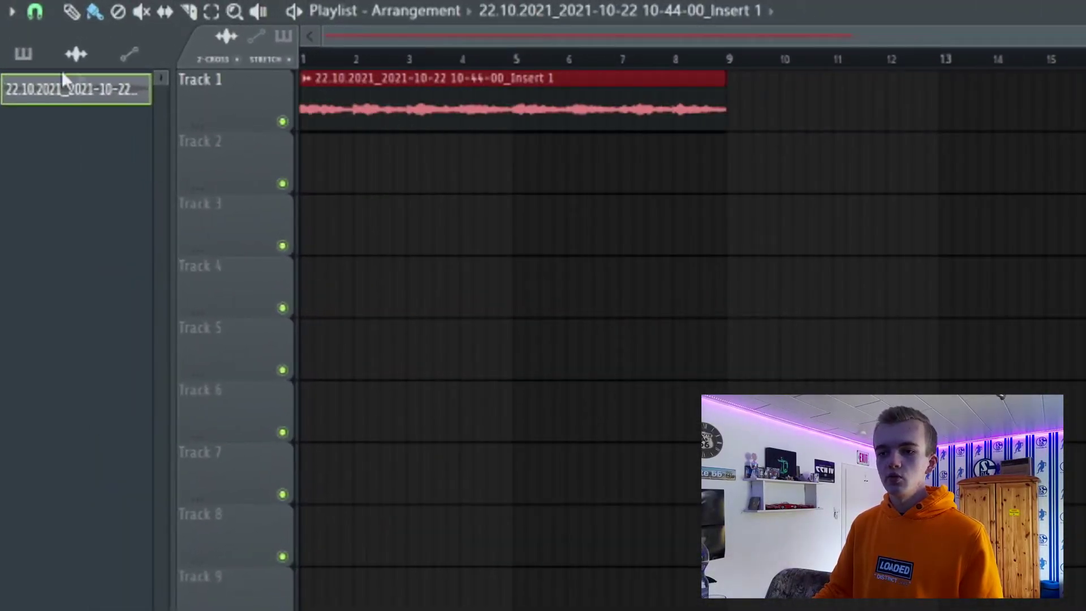
# Step: Place Pattern 1 on Track 2 of the playlist so that it starts at bar 1
pyautogui.click(23, 54)
pyautogui.moveTo(63, 98); pyautogui.dragTo(410, 172)
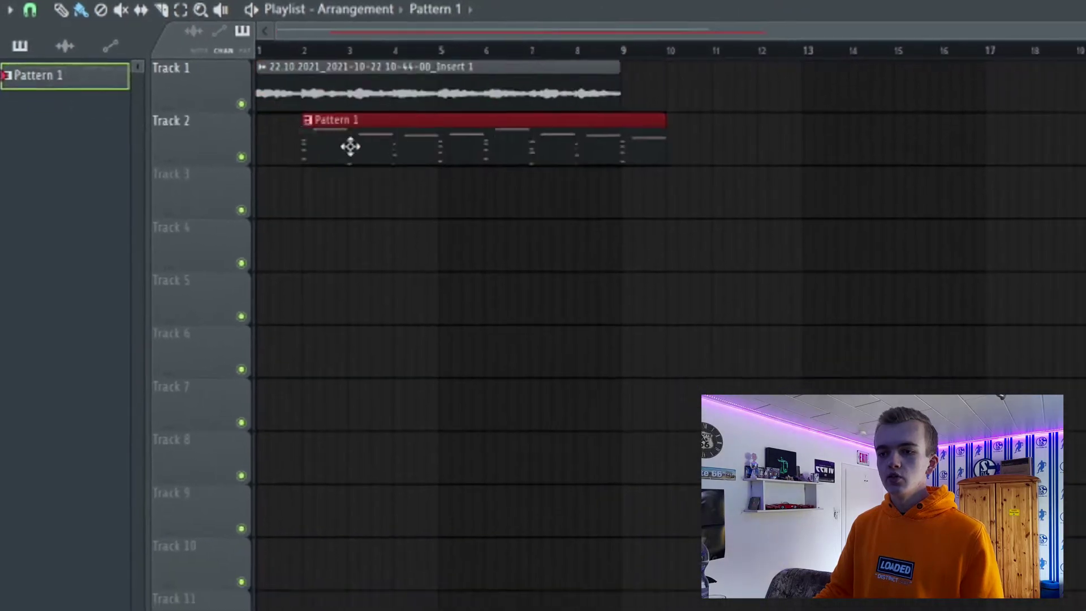
pyautogui.moveTo(350, 147); pyautogui.dragTo(306, 144)
# Step: Set band 1 of Fruity parametric EQ 2 on Insert 1 to a steep high-pass at about 120 Hz while listening
pyautogui.press('F6')
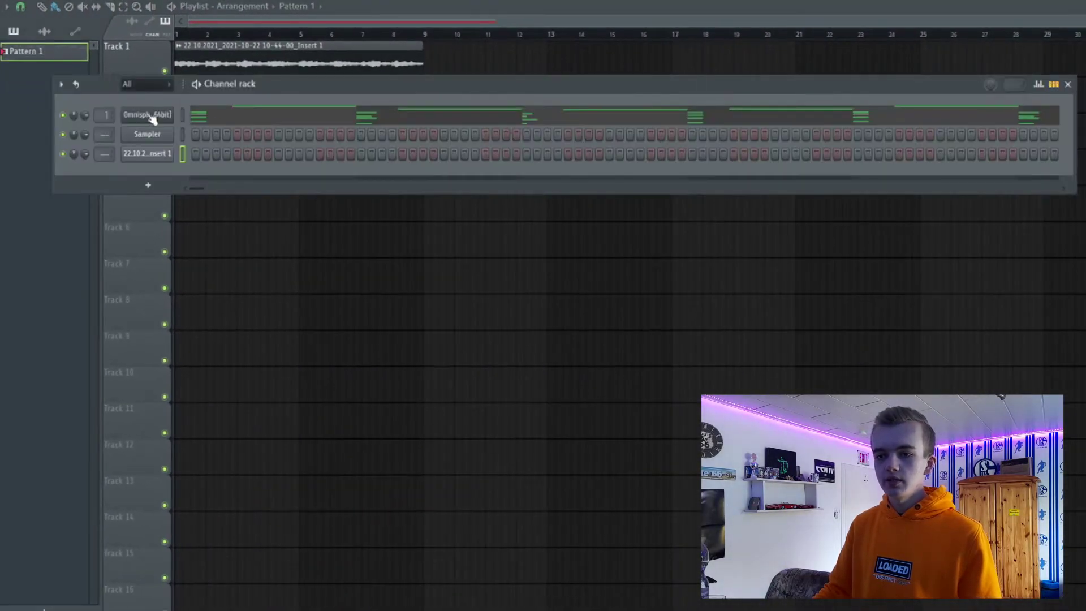
pyautogui.rightClick(152, 118)
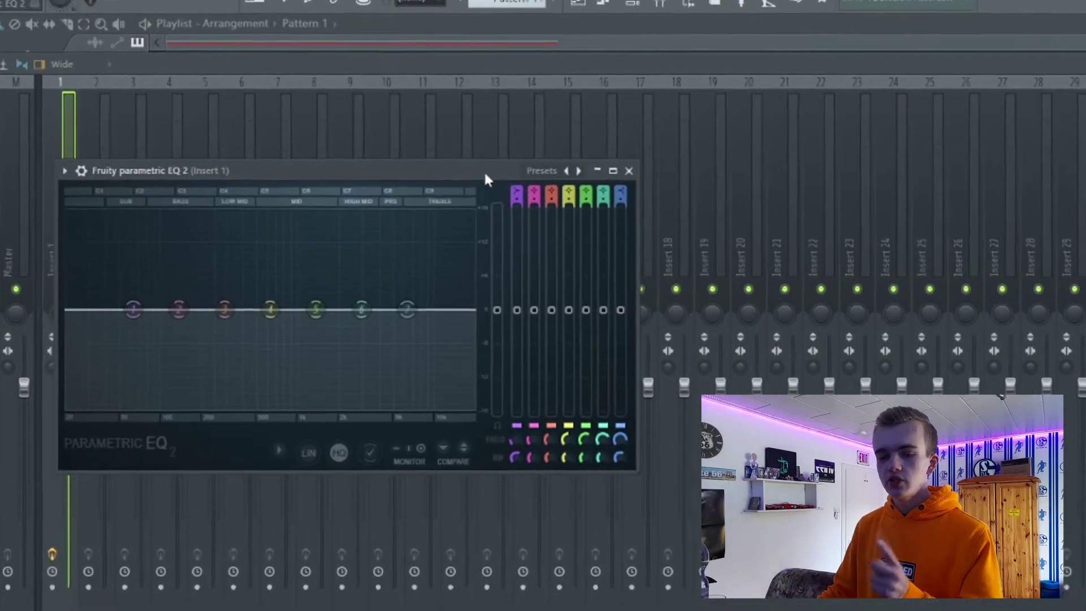
pyautogui.moveTo(516, 199)
pyautogui.mouseDown()
pyautogui.moveTo(516, 190)
pyautogui.moveTo(532, 203)
pyautogui.mouseUp()
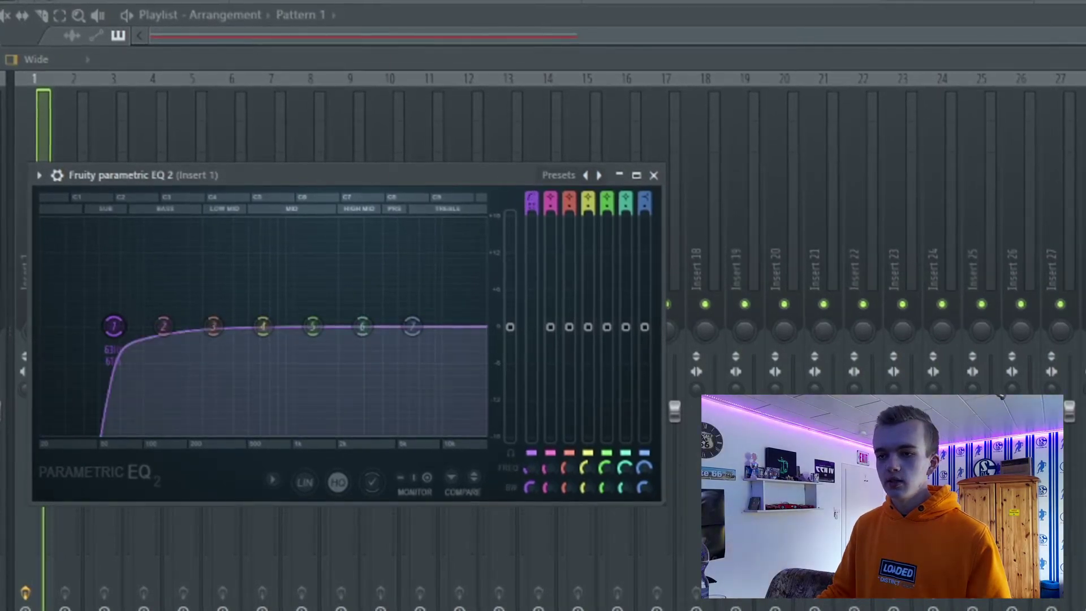
pyautogui.press('space')
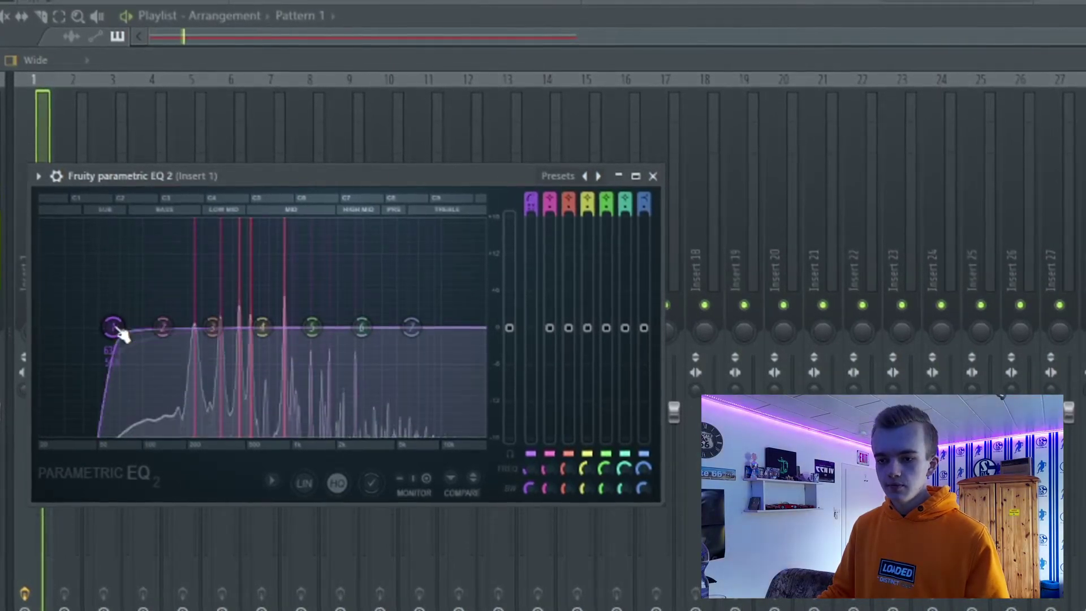
pyautogui.moveTo(114, 327); pyautogui.dragTo(150, 328)
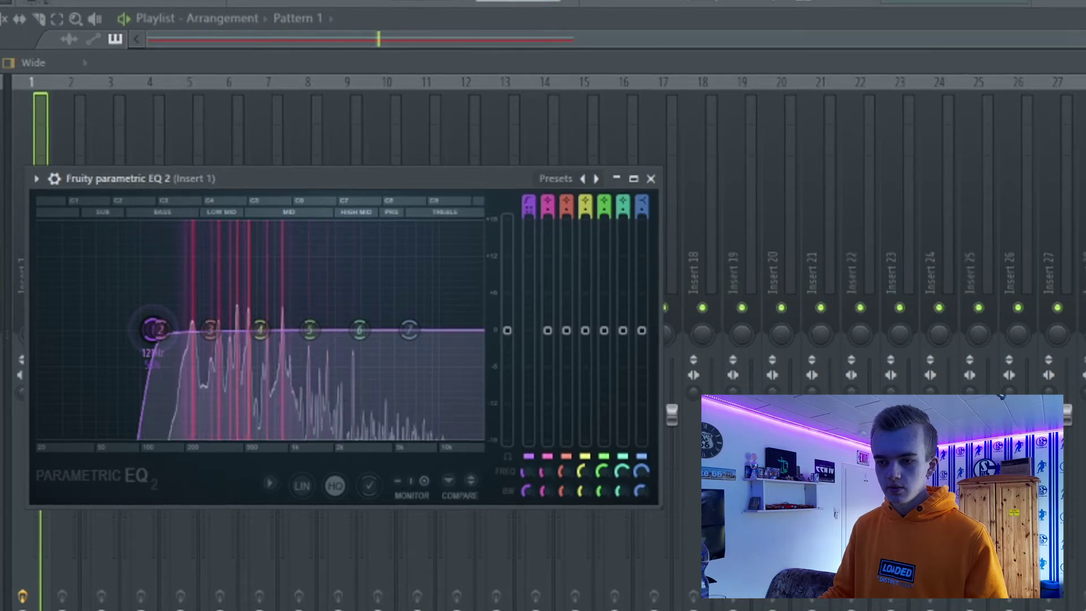
pyautogui.press('space')
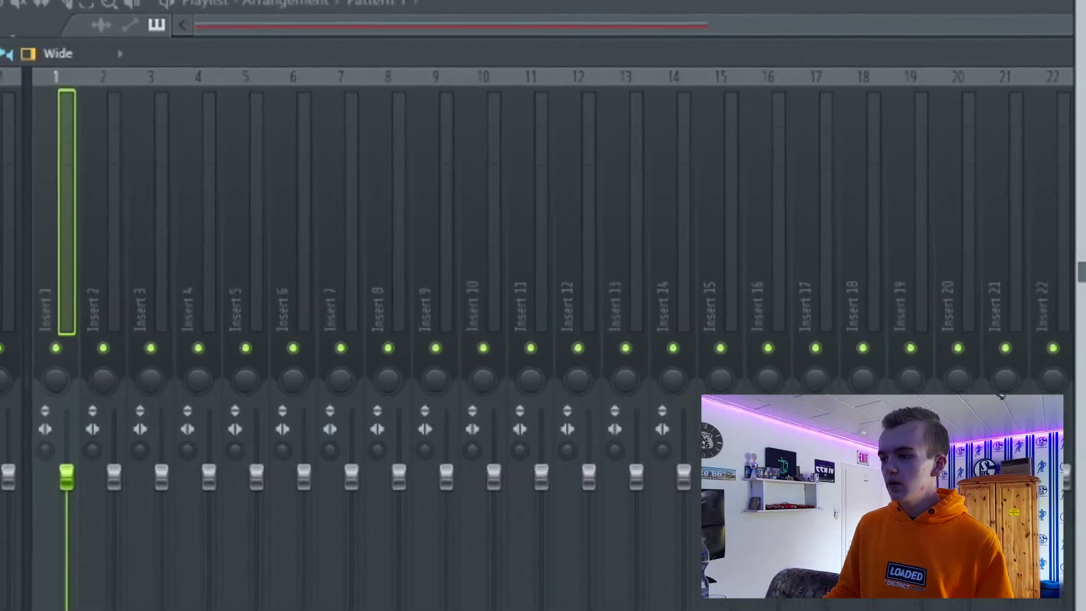
# Step: Set up Fruity delay 2 on Insert 1 with a preset delay time, ping-pong feedback and a low input volume
pyautogui.rightClick(327, 317)
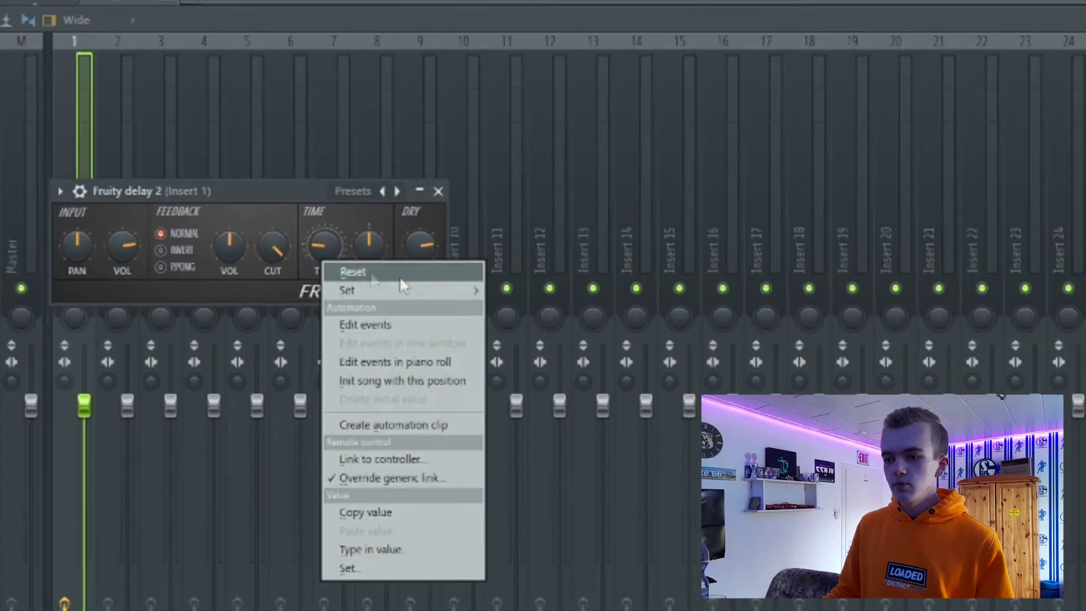
pyautogui.moveTo(403, 290)
pyautogui.click(526, 343)
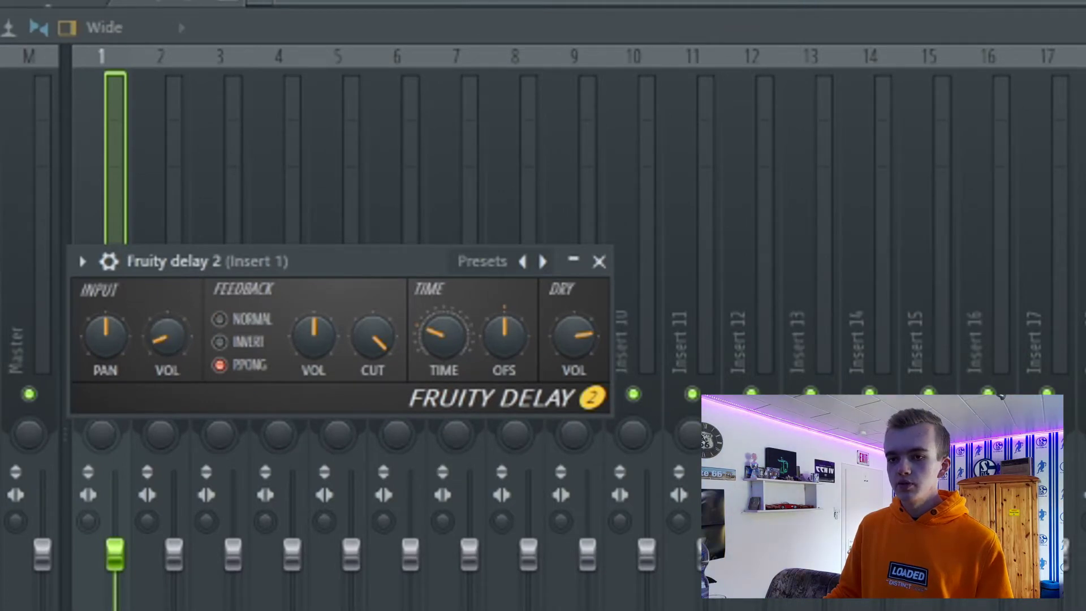
pyautogui.press('Escape')
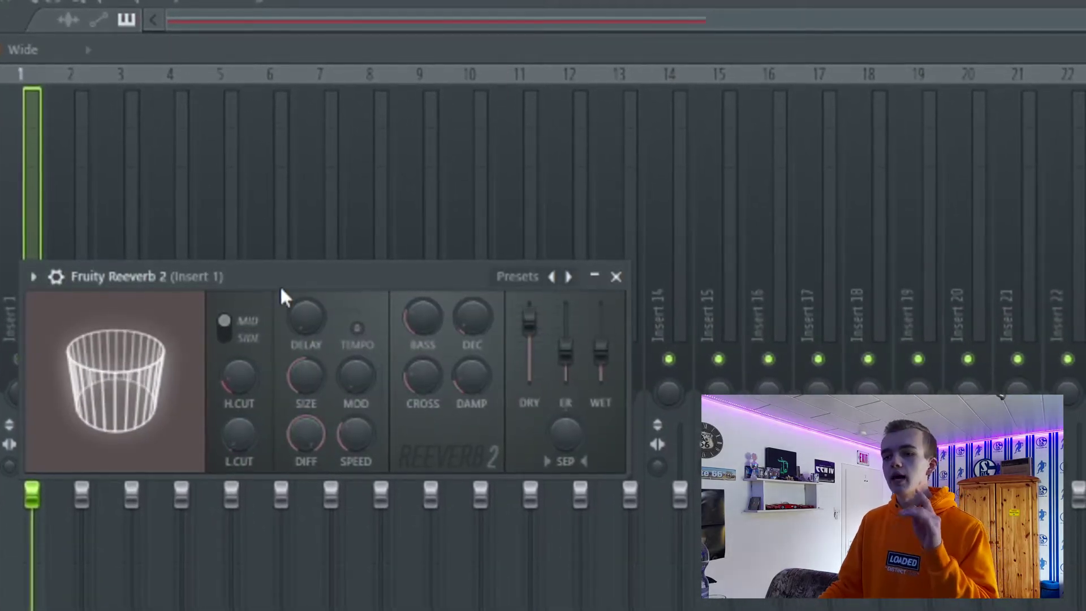
# Step: Adjust low cut and bass in Fruity Reeverb 2 on Insert 1, with a larger room size and more wet signal
pyautogui.moveTo(284, 274); pyautogui.dragTo(305, 243)
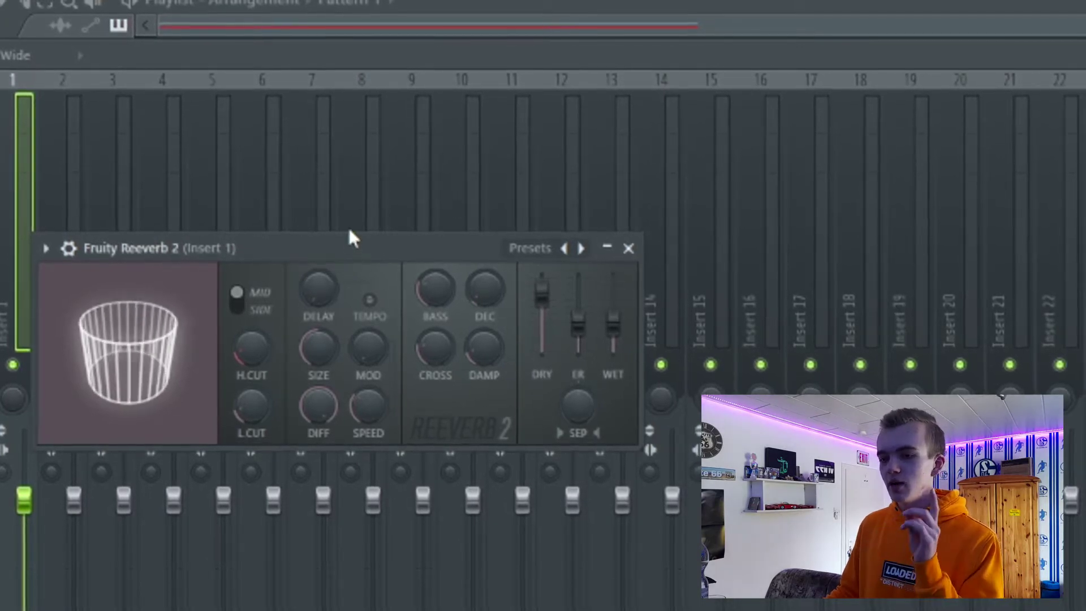
pyautogui.moveTo(251, 408); pyautogui.dragTo(251, 403)
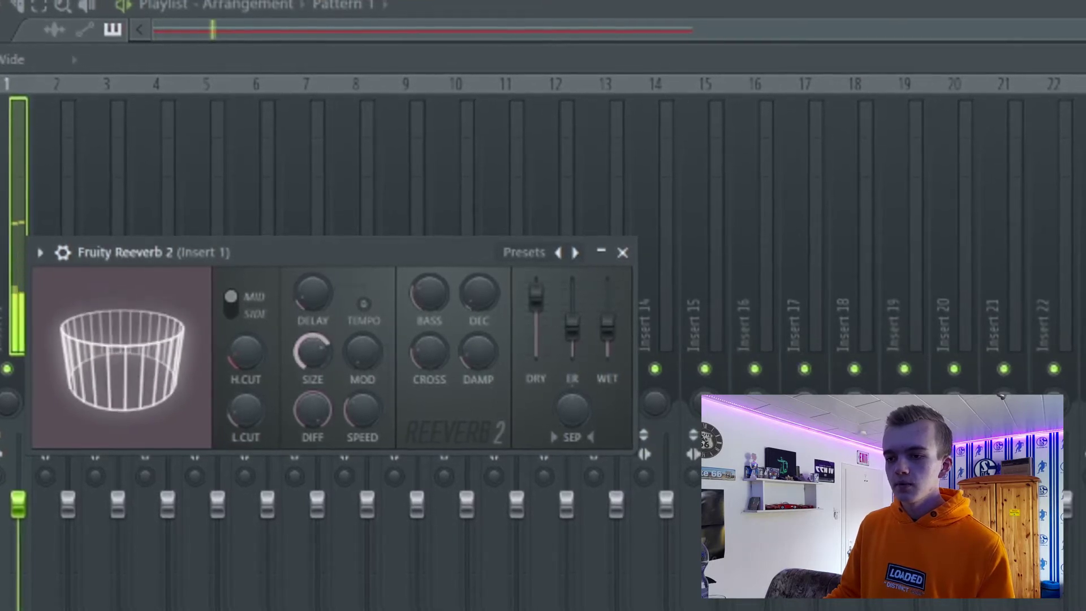
pyautogui.moveTo(432, 310); pyautogui.dragTo(433, 304)
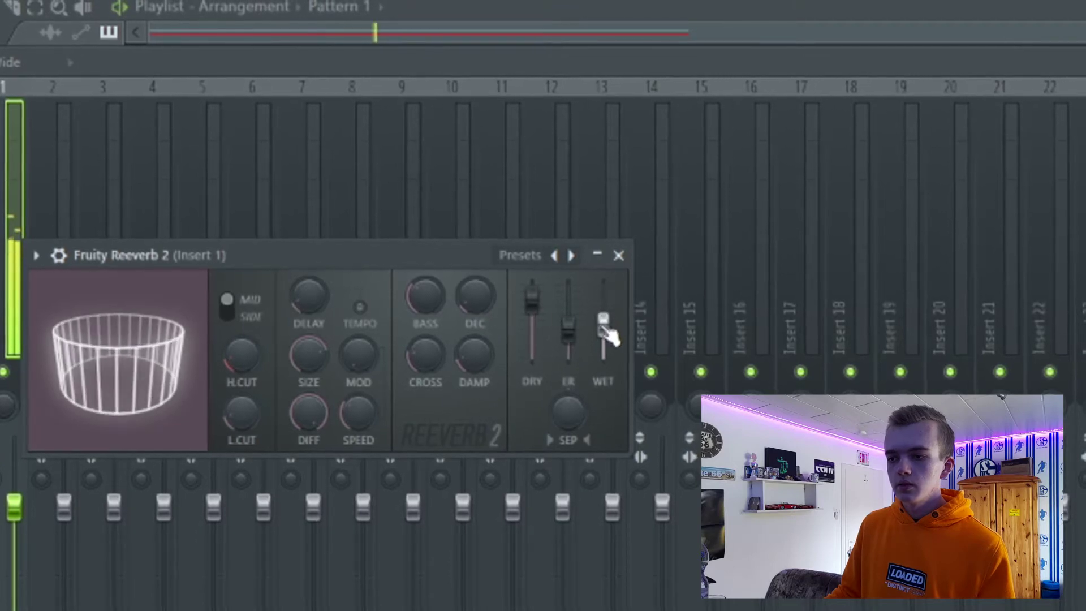
pyautogui.click(618, 256)
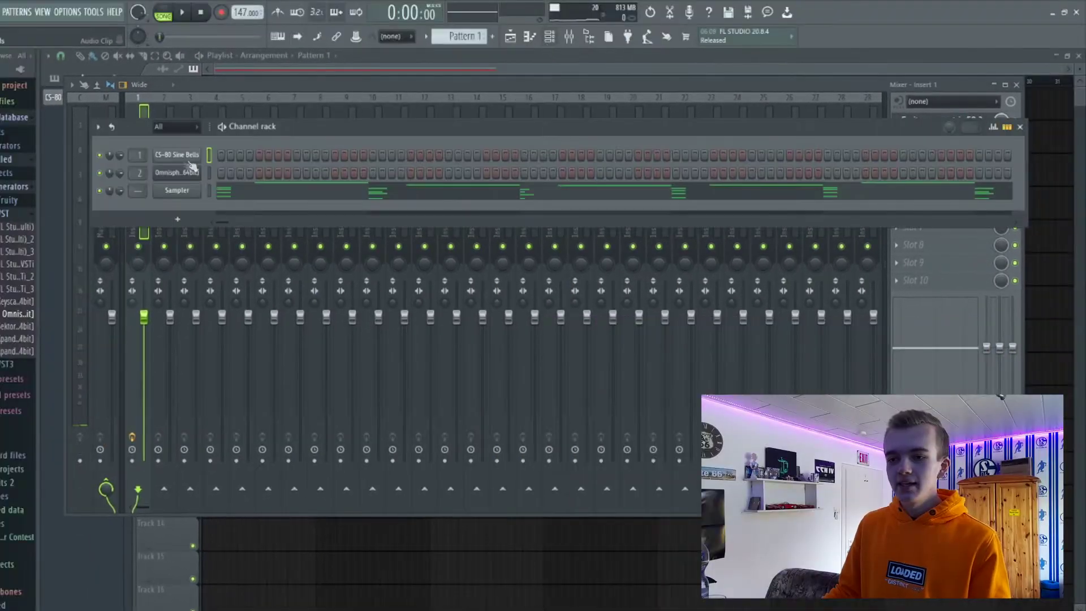
# Step: Select the Omnisphere channel and transpose all short counter-melody notes in its piano roll up one octave
pyautogui.click(210, 173)
pyautogui.click(177, 173)
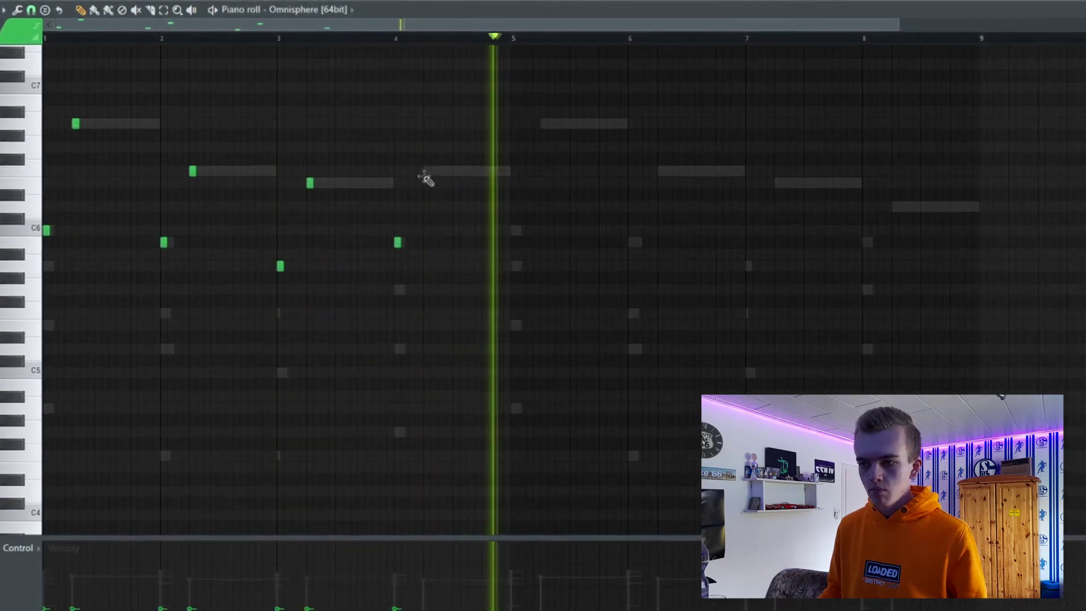
pyautogui.hotkey('ctrl', 'a')
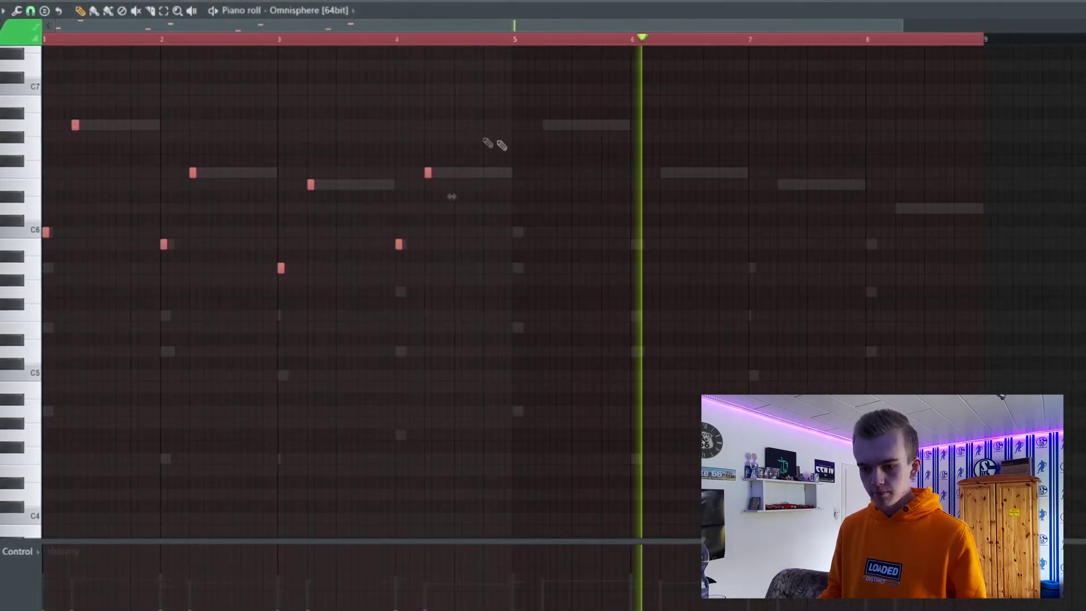
pyautogui.press('space')
pyautogui.hotkey('ctrl', 'Up')
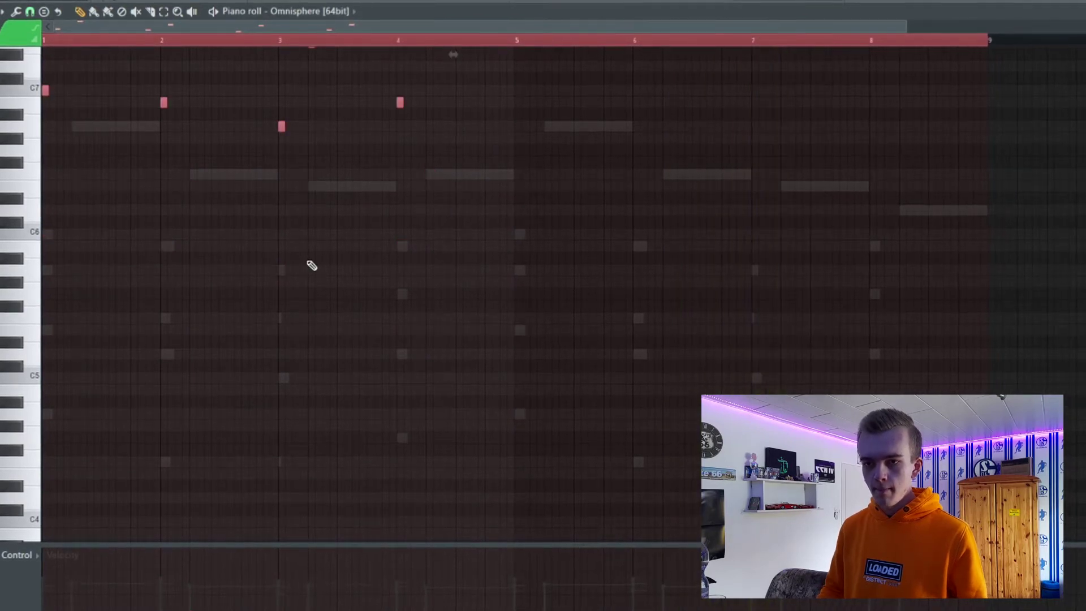
pyautogui.press('space')
pyautogui.press('space')
pyautogui.scroll(5, 343, 274)
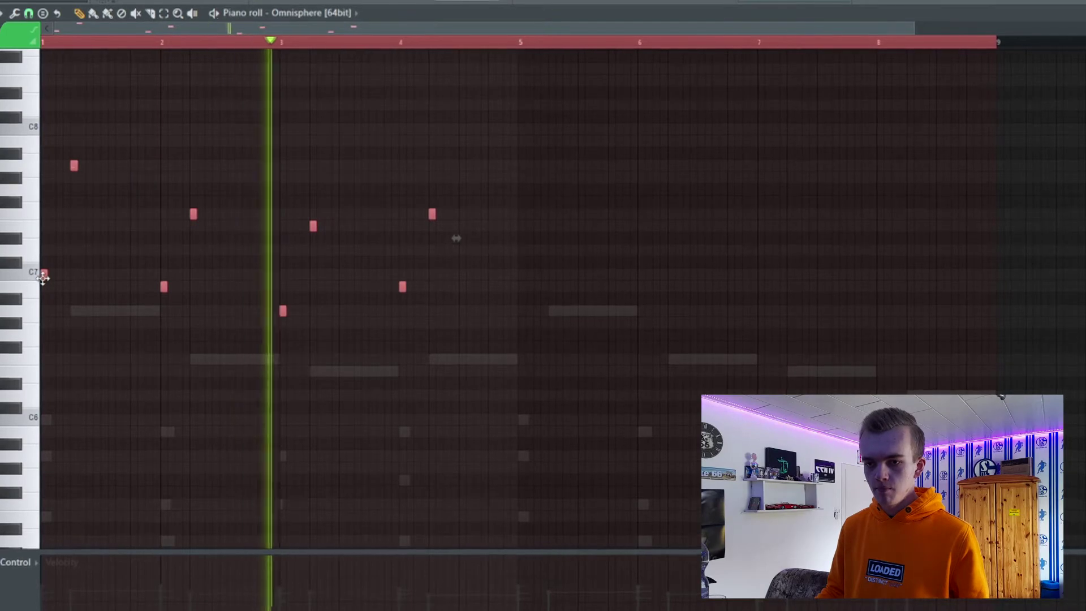
# Step: Duplicate the four-bar counter-melody into bars 5 to 8 and clear the selection
pyautogui.moveTo(42, 277); pyautogui.dragTo(521, 287)
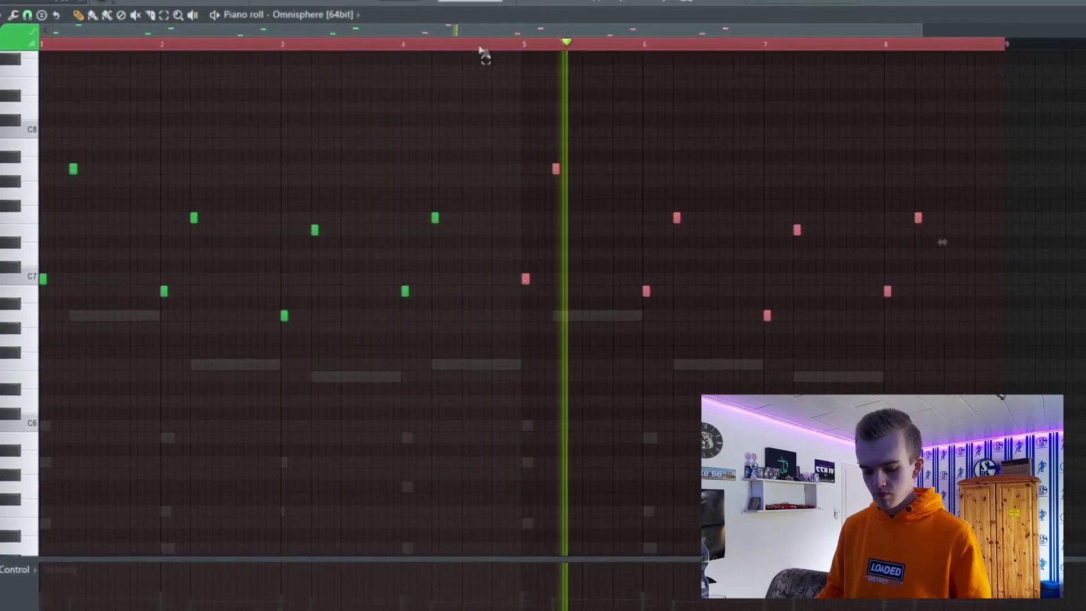
pyautogui.keyDown('ctrl'); pyautogui.click(483, 56); pyautogui.keyUp('ctrl')
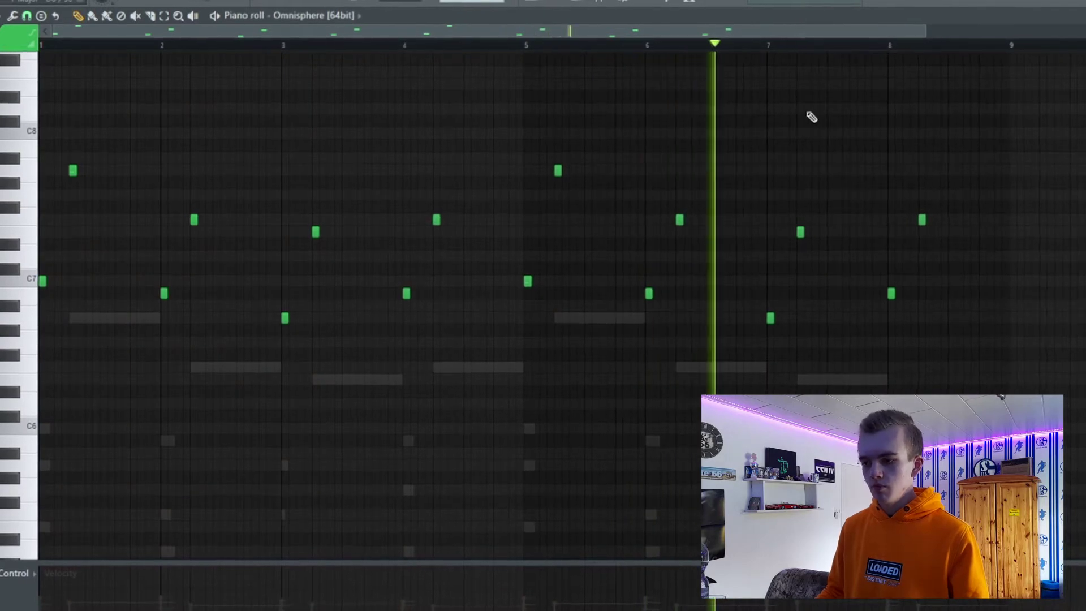
pyautogui.scroll(-2, 811, 117)
pyautogui.moveTo(587, 563); pyautogui.dragTo(649, 368)
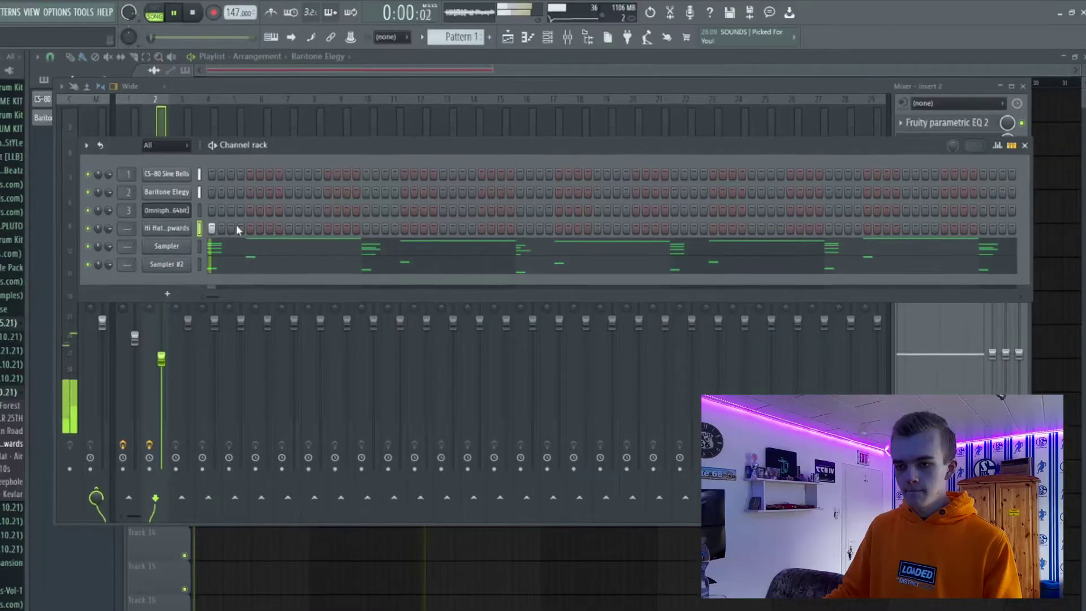
# Step: Add hits at steps 7 and 13 of the hi-hat channel in Pattern 1
pyautogui.click(269, 228)
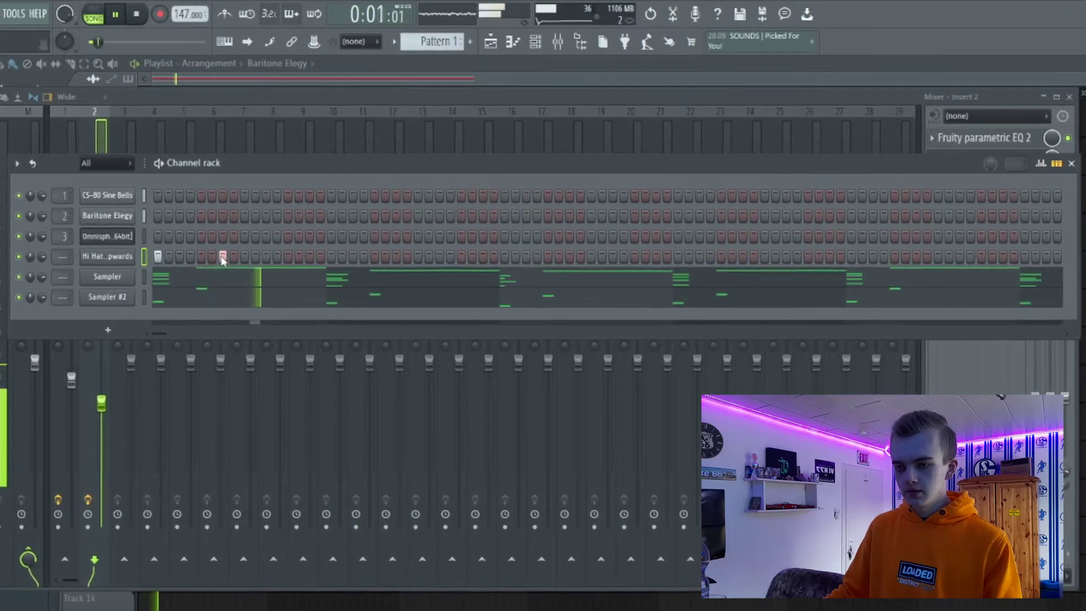
pyautogui.click(285, 260)
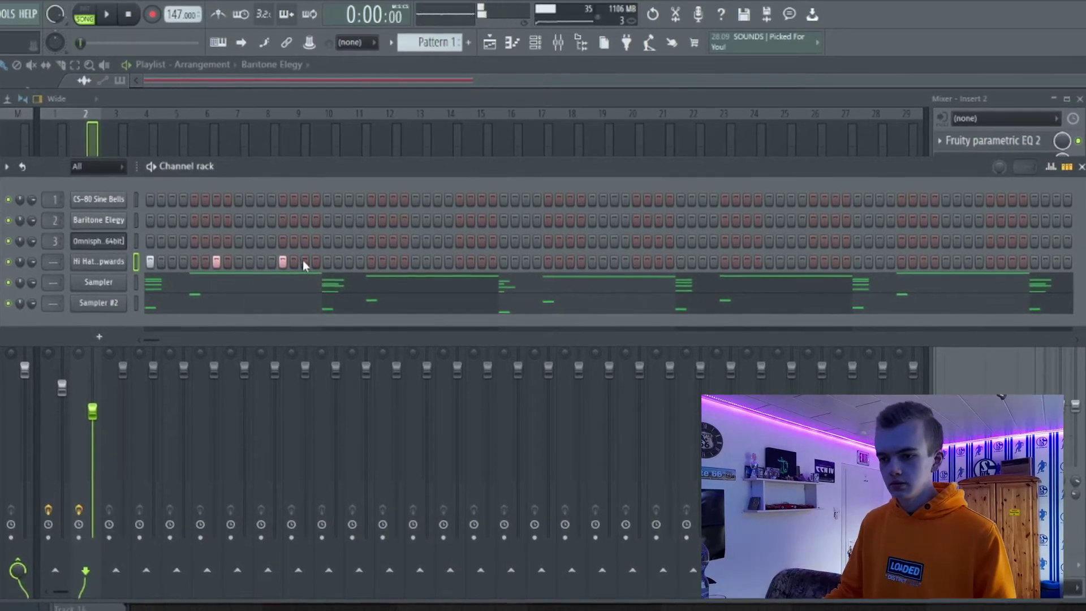
# Step: Add a hi-hat hit at step 15 and chop the hi-hat note at the start of bar 2 into a faster roll with a lower time multiplier
pyautogui.click(306, 260)
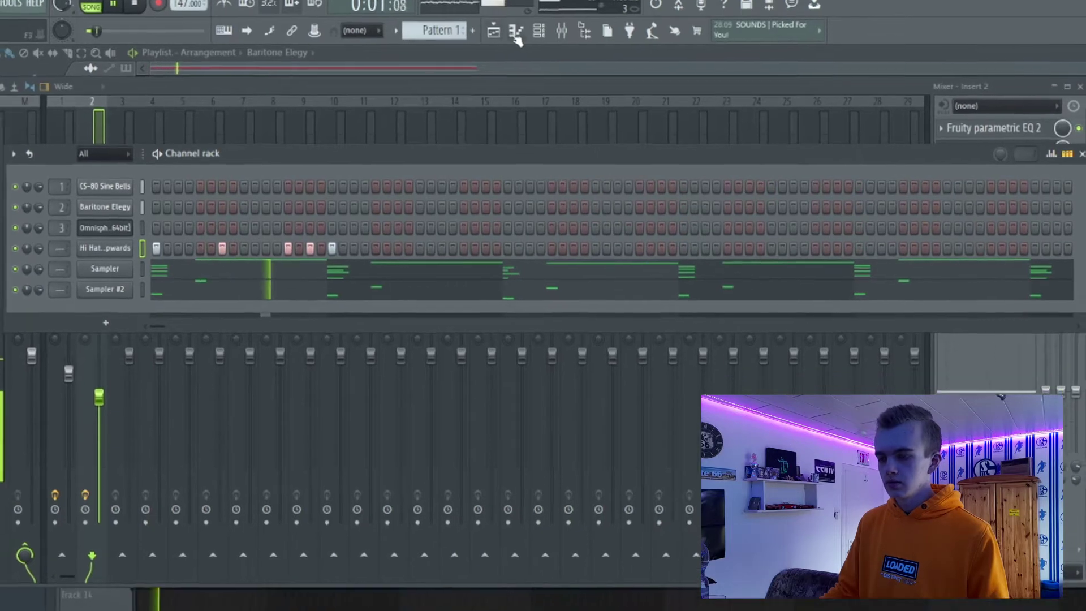
pyautogui.click(512, 43)
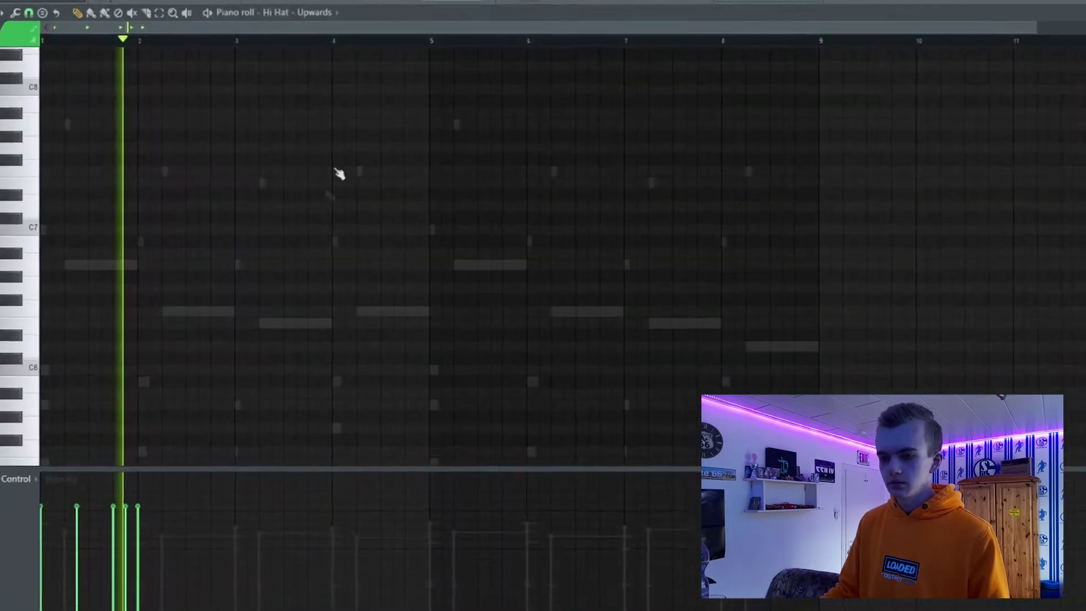
pyautogui.scroll(-5, 151, 334)
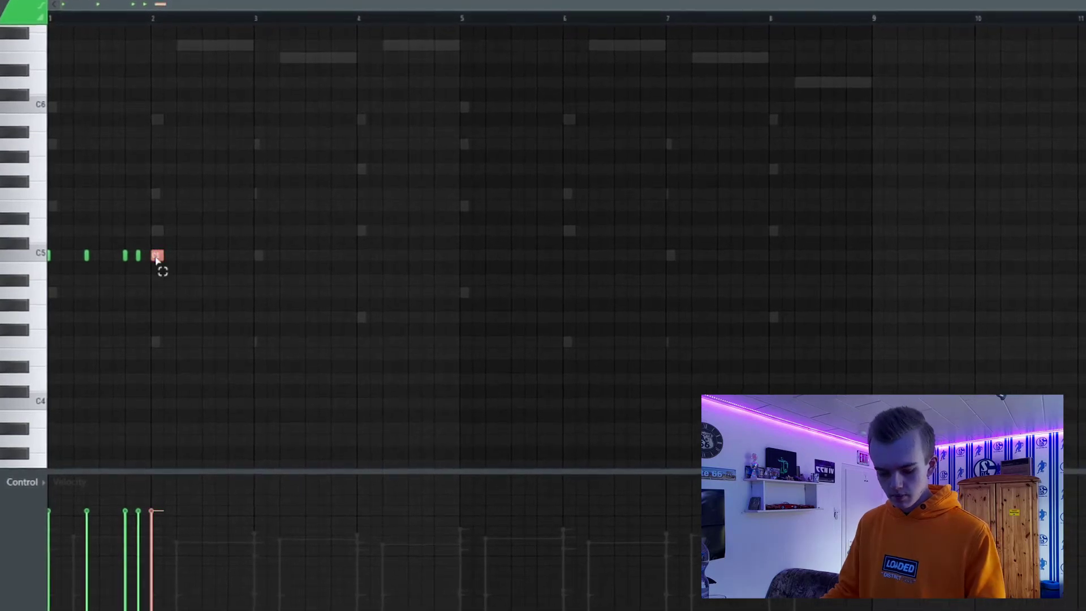
pyautogui.hotkey('alt', 'u')
pyautogui.press('space')
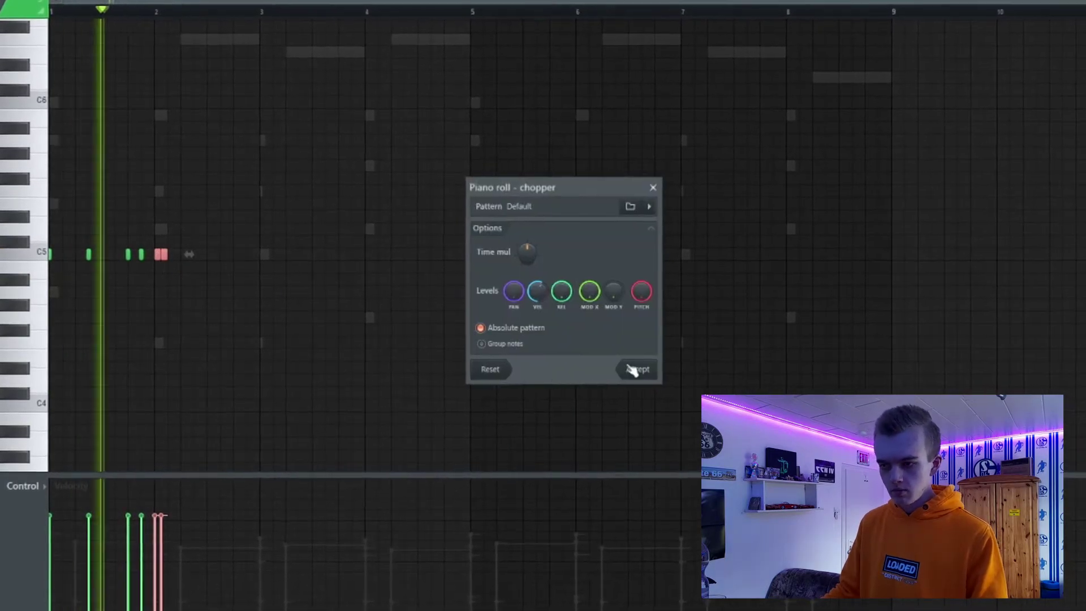
pyautogui.moveTo(529, 253); pyautogui.dragTo(529, 280)
pyautogui.click(657, 374)
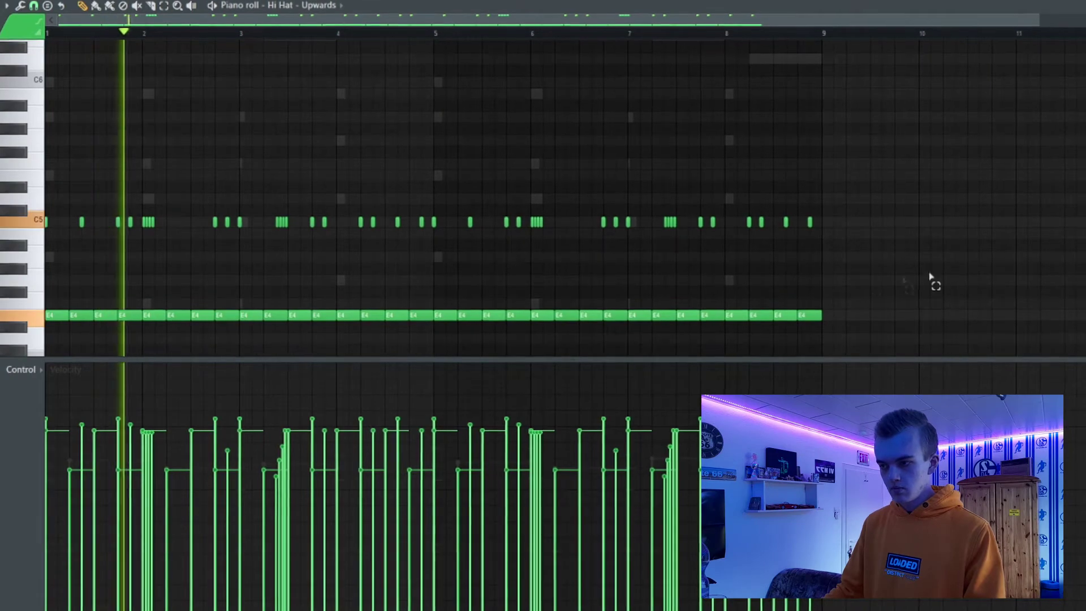
# Step: Select the whole row of E4 hi-hat notes, lower their velocities together and clear the selection
pyautogui.moveTo(830, 275); pyautogui.dragTo(51, 337)
pyautogui.scroll(-3, 113, 283)
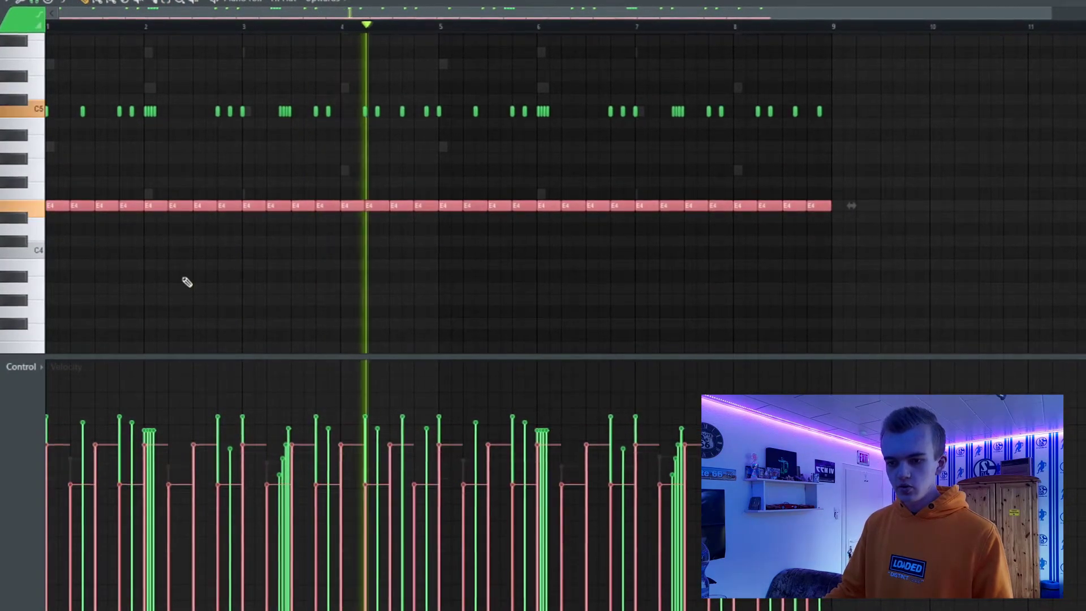
pyautogui.scroll(-5, 185, 279)
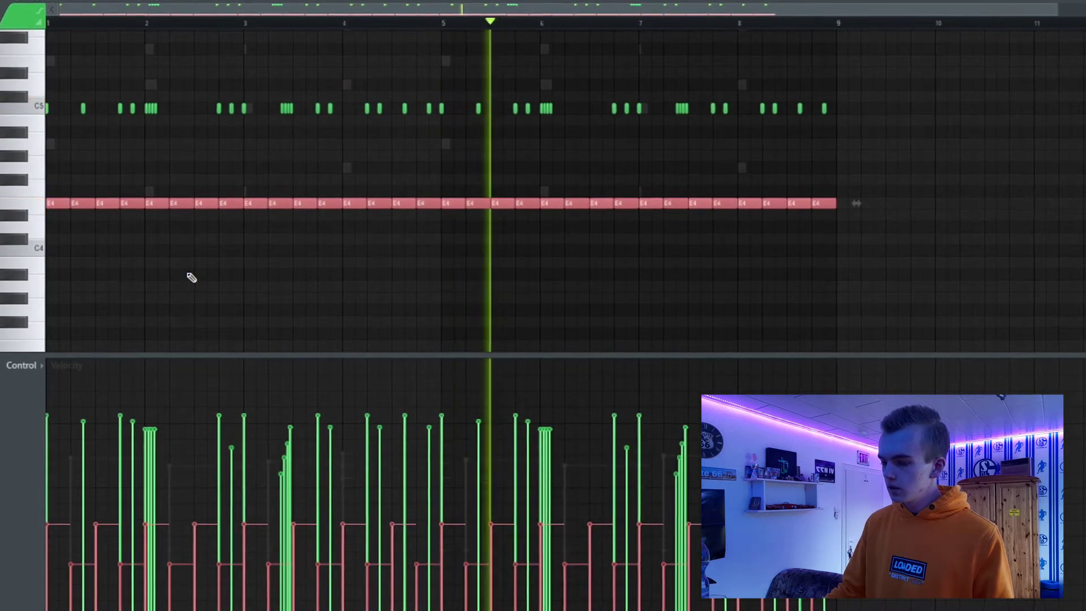
pyautogui.scroll(-3, 188, 274)
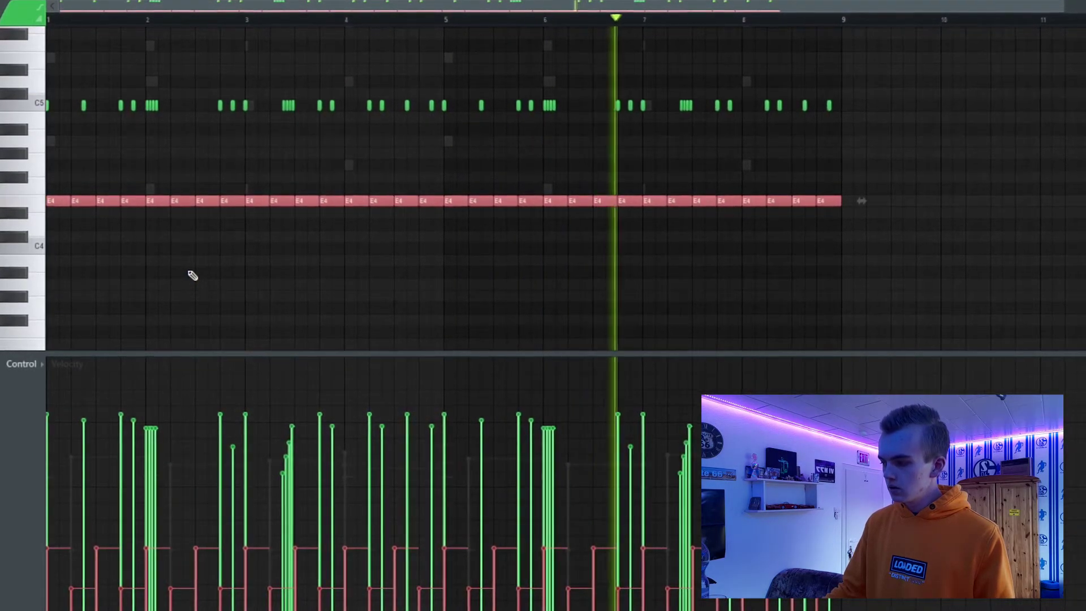
pyautogui.scroll(-1, 189, 273)
pyautogui.keyDown('ctrl'); pyautogui.click(304, 244); pyautogui.keyUp('ctrl')
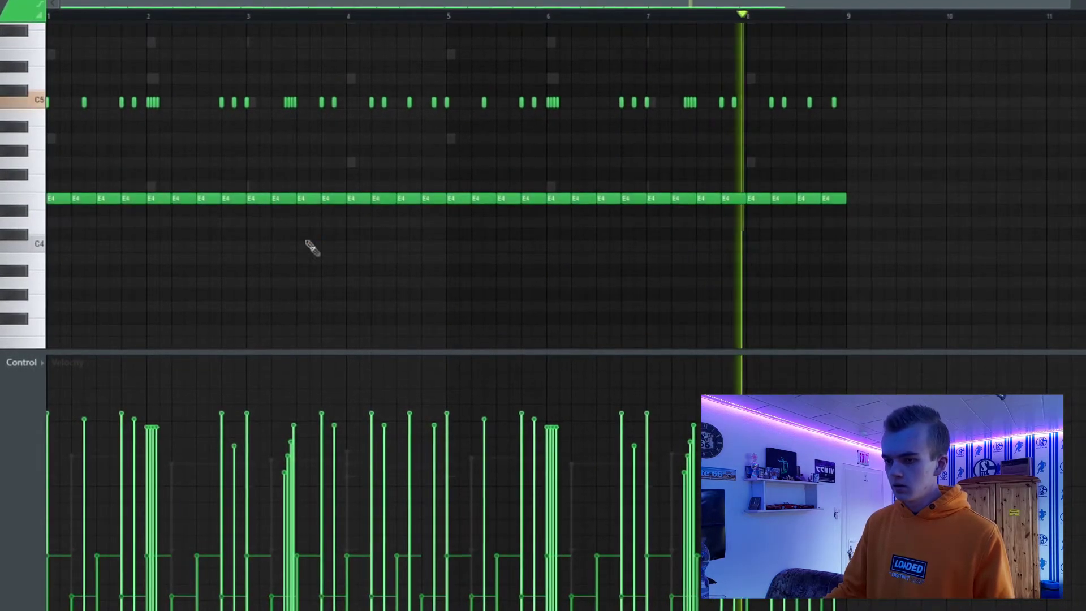
# Step: Add hits at steps 15, 25, 31, 41, 47, 50 and 57 of the Snare - Kevlar channel in Pattern 1
pyautogui.press('F6')
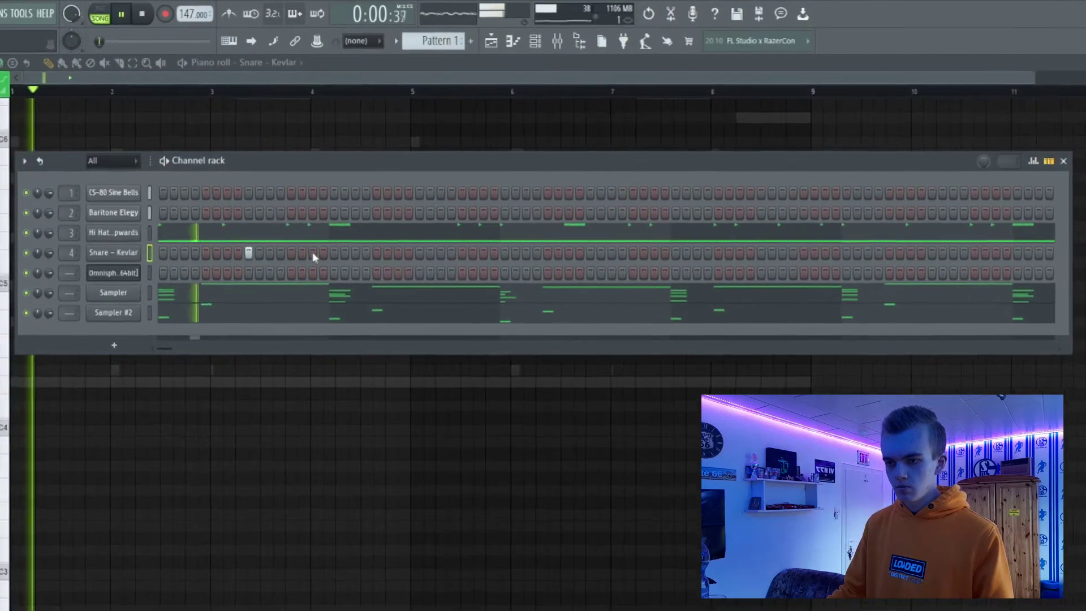
pyautogui.click(313, 253)
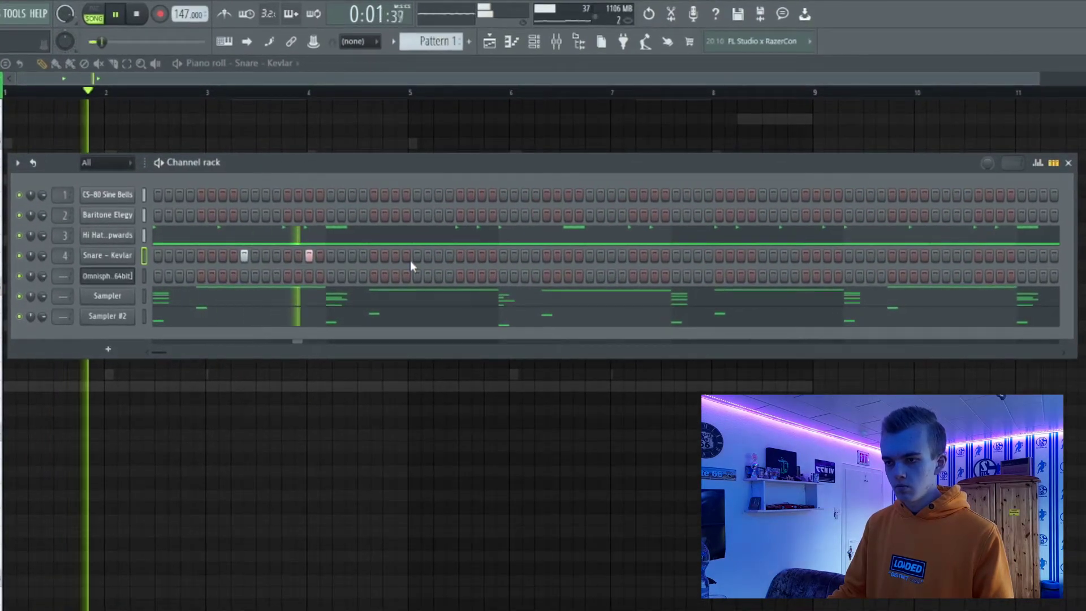
pyautogui.click(417, 256)
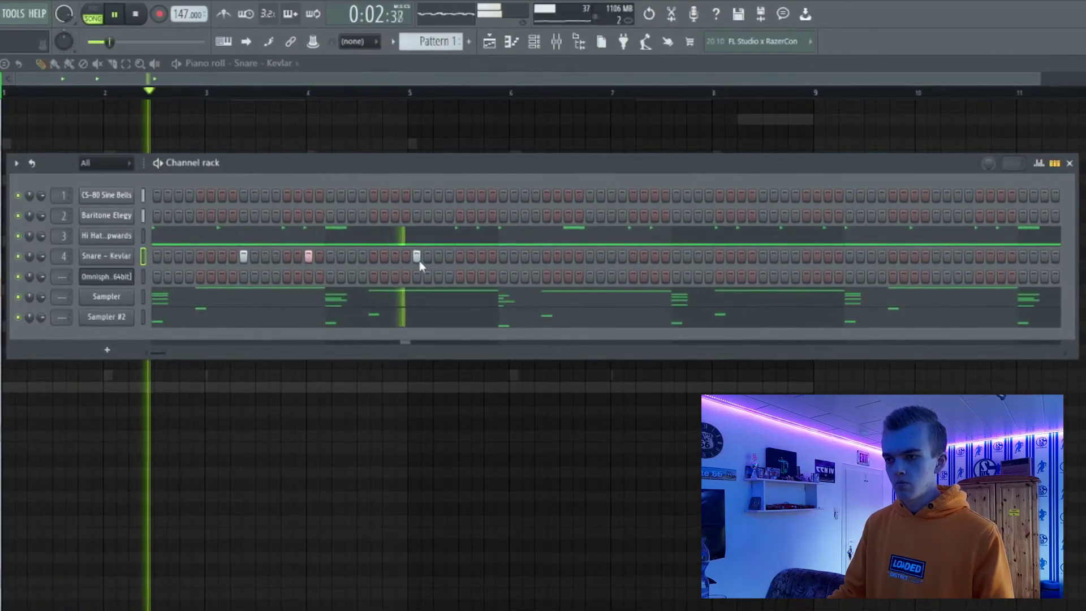
pyautogui.click(589, 257)
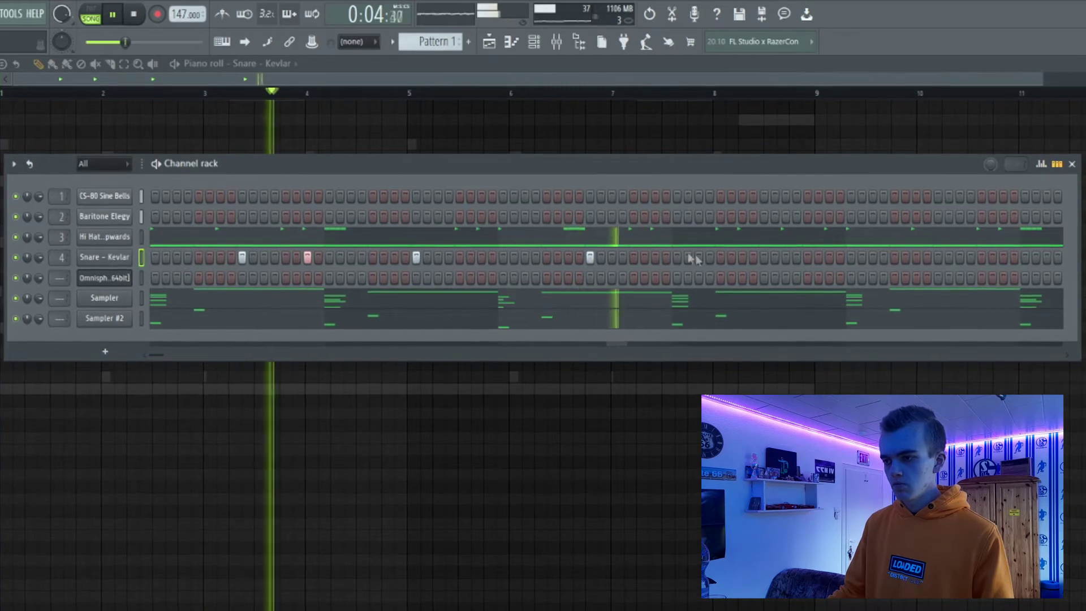
pyautogui.click(656, 259)
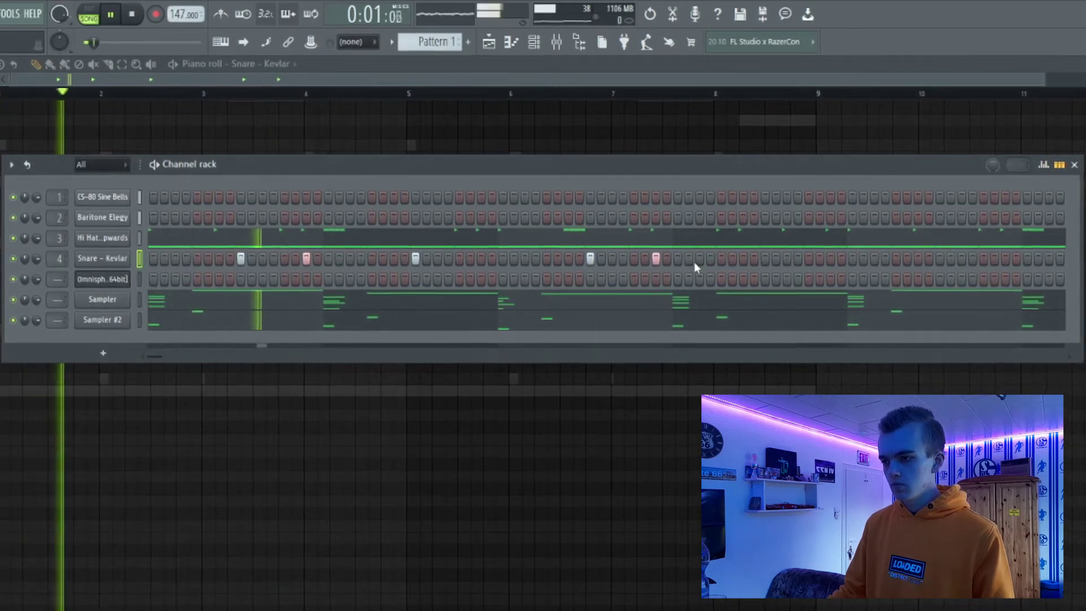
pyautogui.click(689, 259)
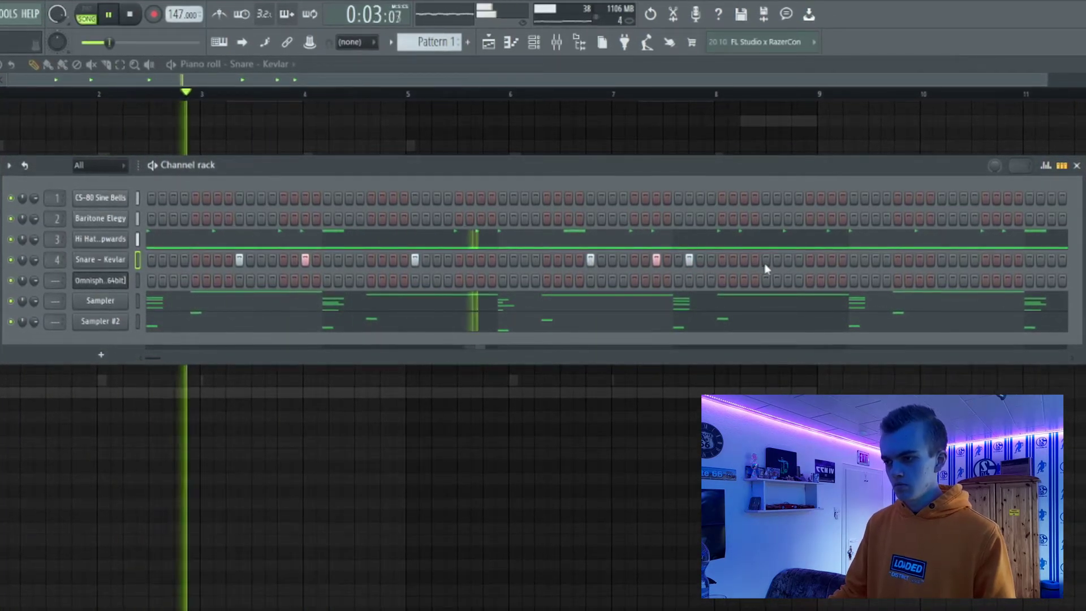
pyautogui.click(767, 259)
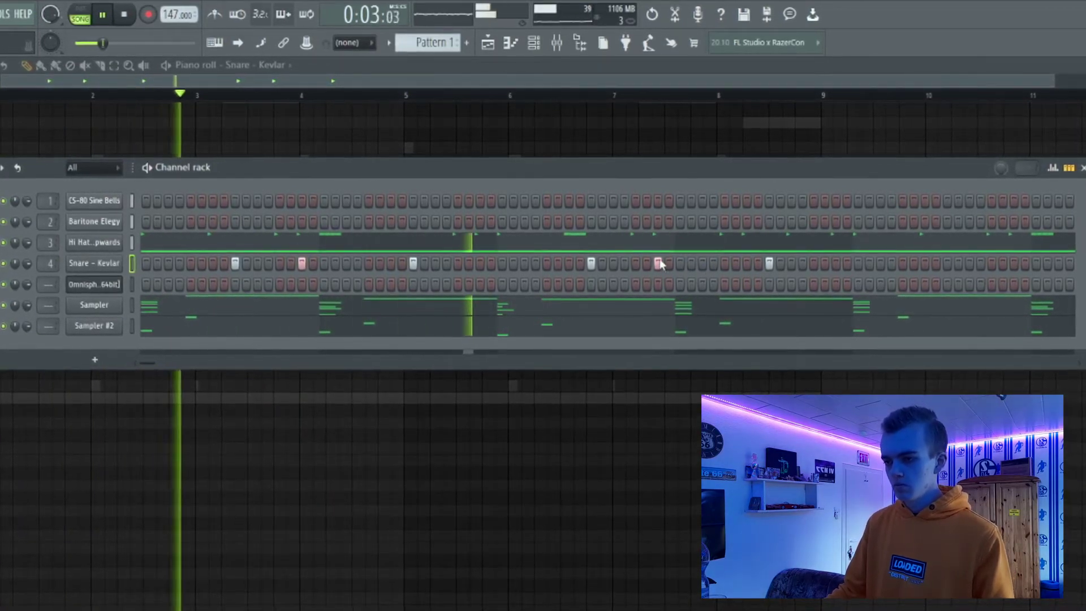
pyautogui.press('space')
pyautogui.click(478, 263)
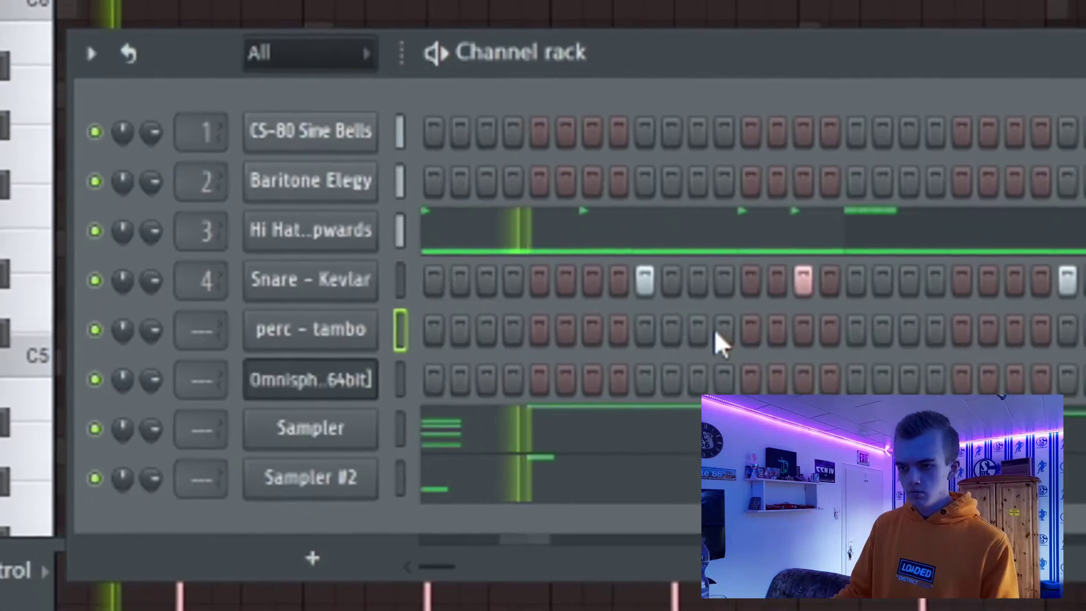
# Step: Route the perc - tambo channel to mixer track 5
pyautogui.click(342, 248)
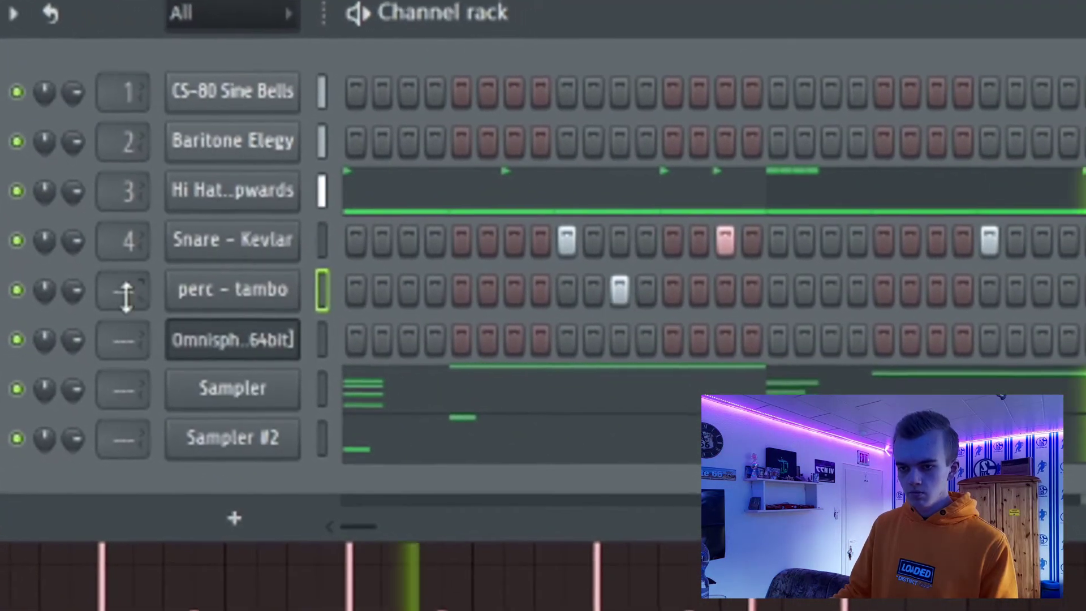
pyautogui.moveTo(158, 305); pyautogui.dragTo(158, 280)
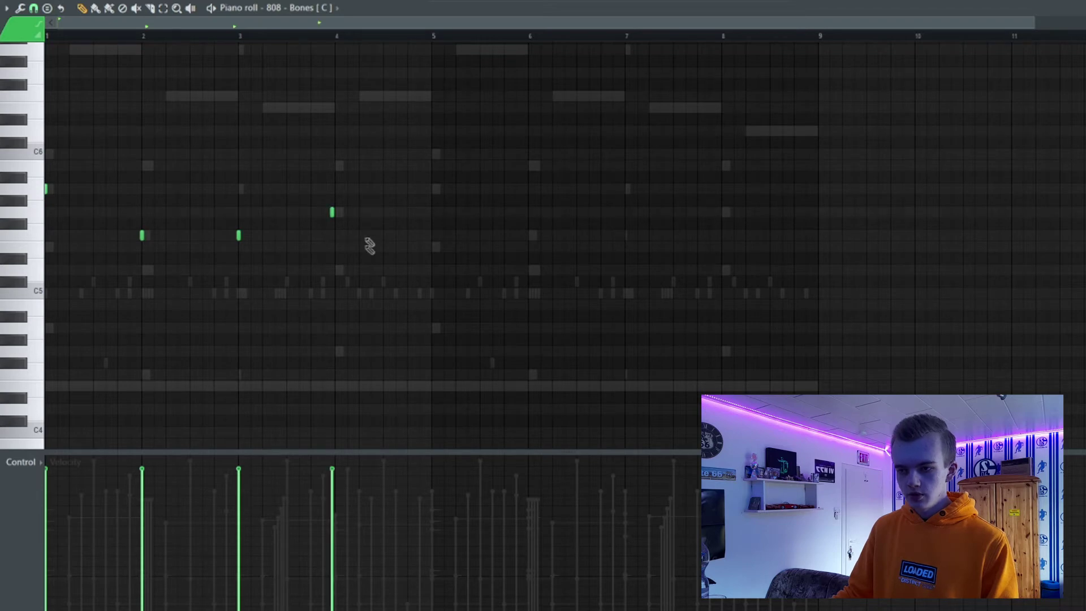
# Step: Select all 808 - Bones notes in the piano roll, align them to the grid and play the bassline
pyautogui.hotkey('ctrl', 'a')
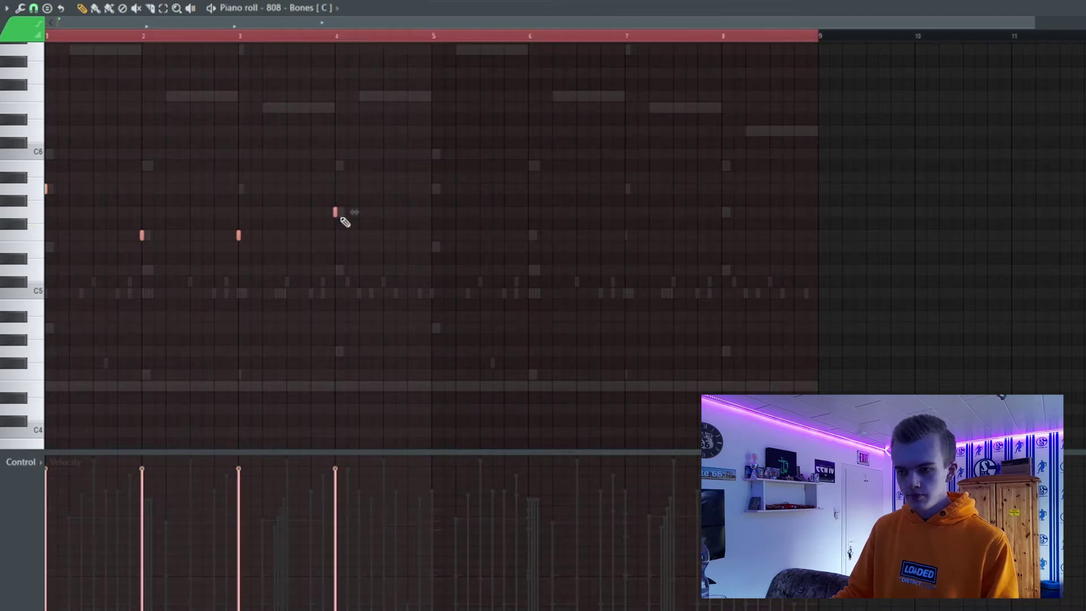
pyautogui.press('space')
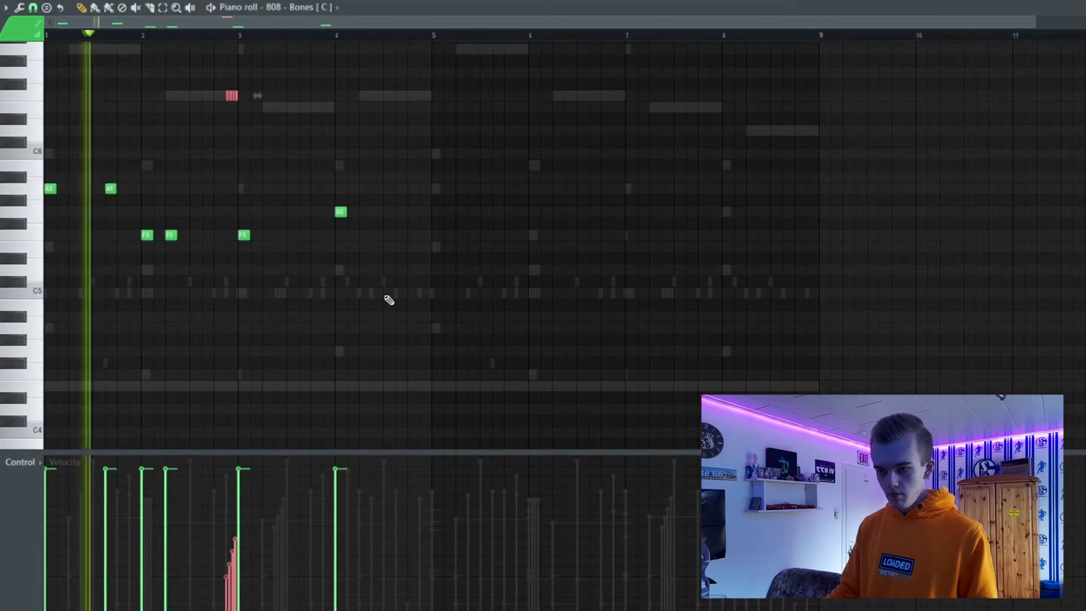
pyautogui.click(389, 293)
pyautogui.rightClick(390, 295)
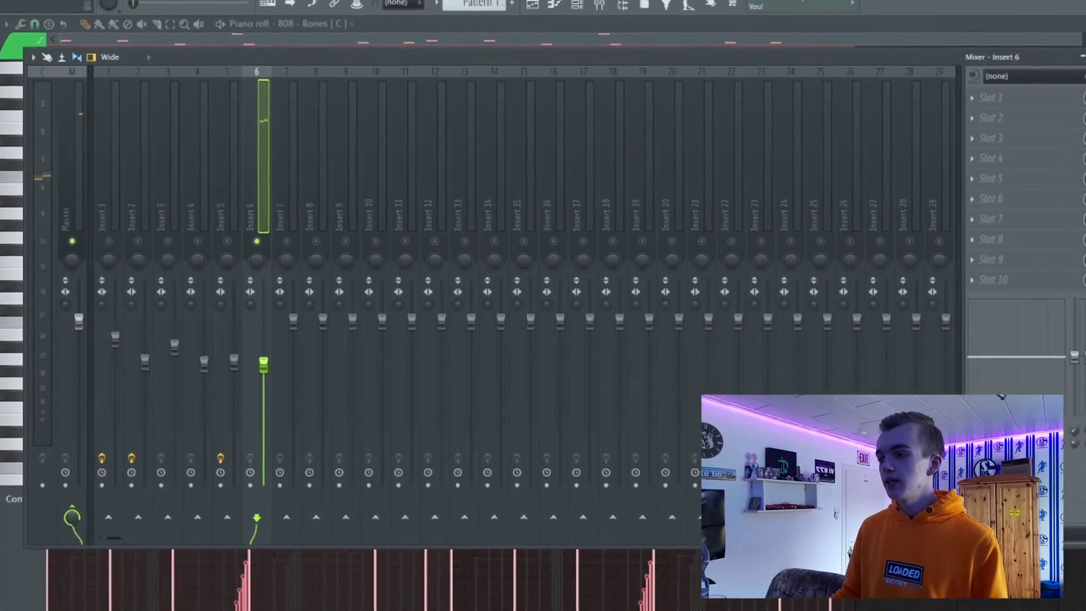
# Step: Load Fruity Parametric EQ 2 into the first effect slot of mixer Insert 6
pyautogui.click(1001, 89)
pyautogui.moveTo(1011, 107)
pyautogui.click(826, 402)
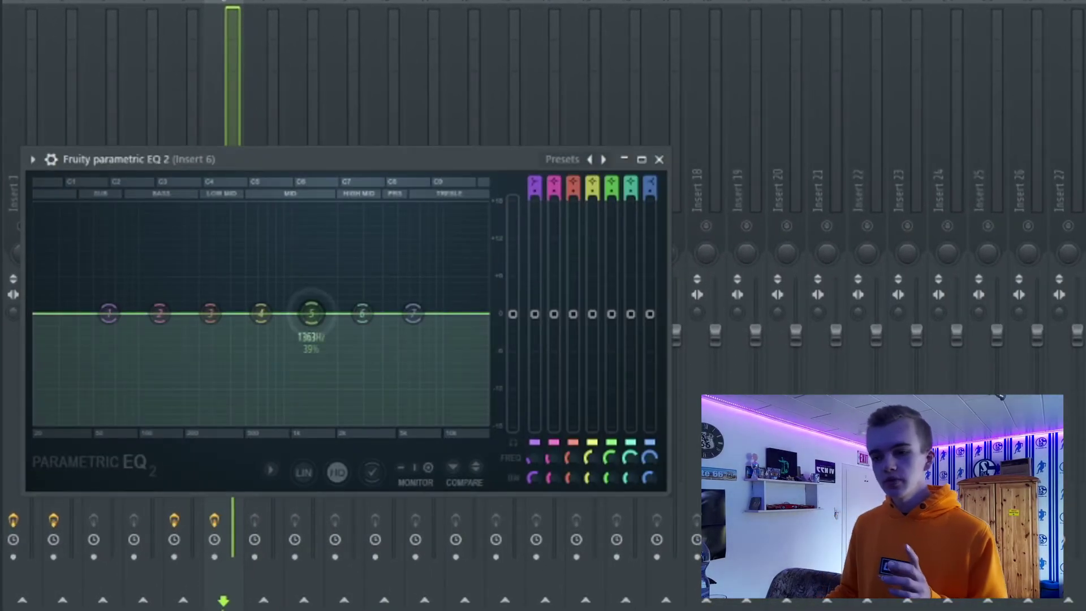
# Step: Boost band 5 of the Insert 6 EQ by about 6 dB and turn band 7 into a steep low-pass filter near 7.7 kHz
pyautogui.moveTo(289, 283); pyautogui.dragTo(287, 276)
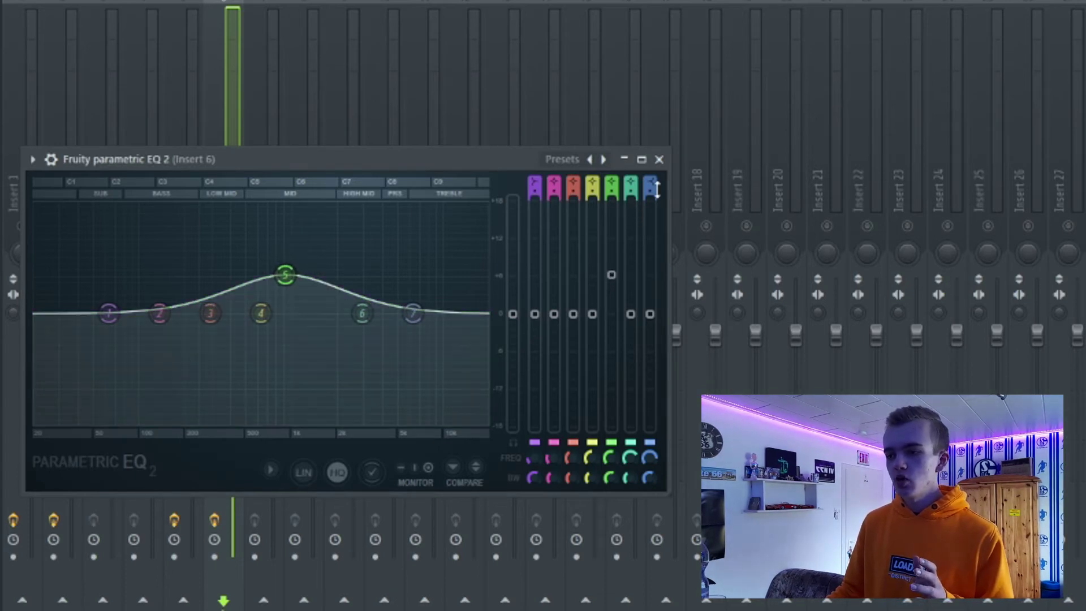
pyautogui.moveTo(650, 182); pyautogui.dragTo(650, 203)
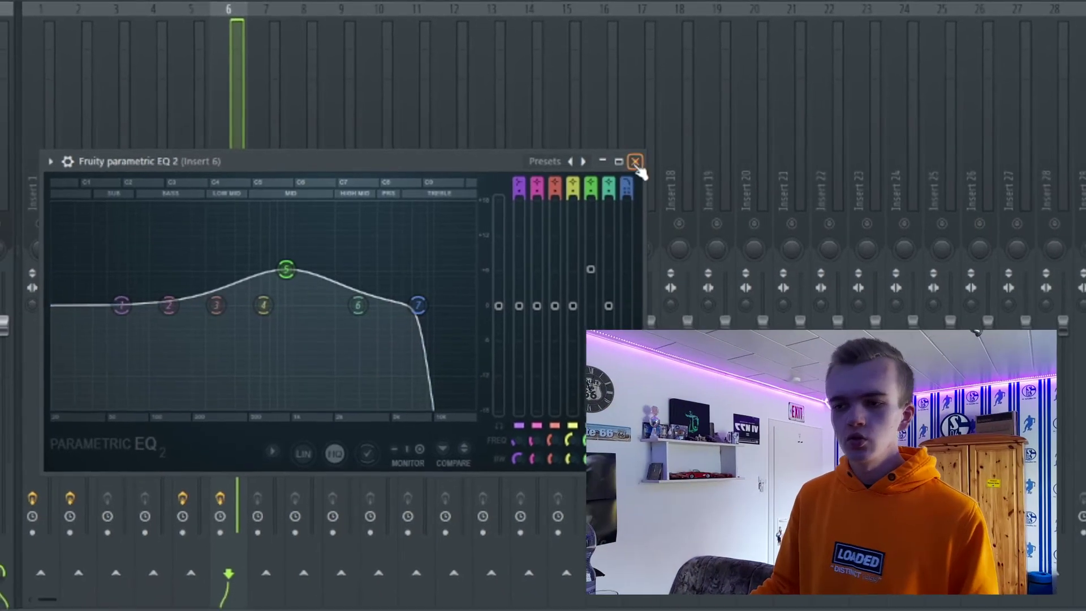
pyautogui.click(659, 159)
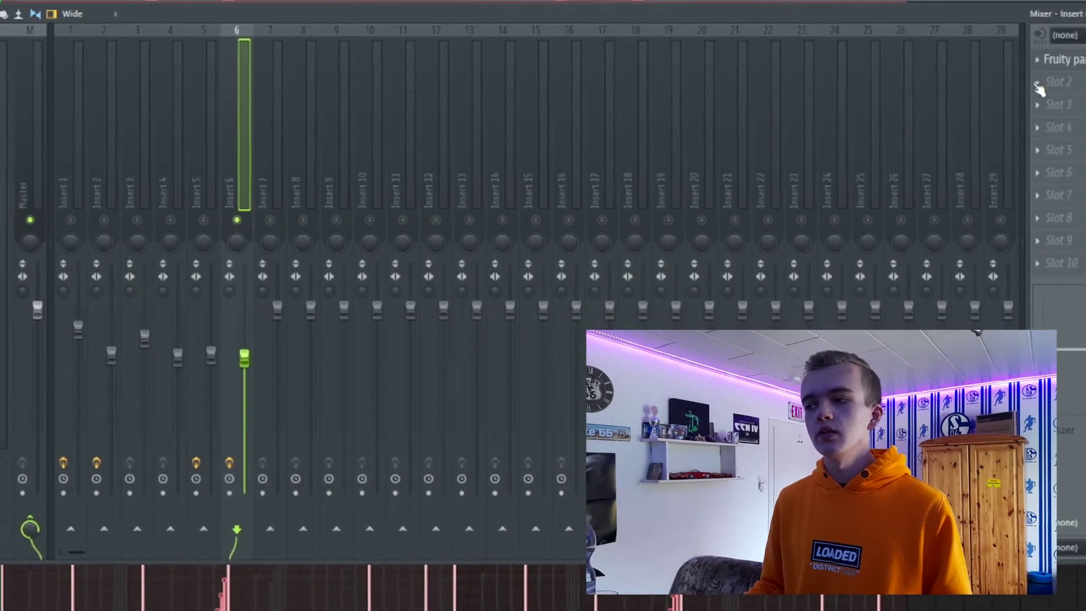
# Step: Load Fruity Reeverb 2 on Insert 4 and raise its room size to maximum during playback
pyautogui.click(1038, 85)
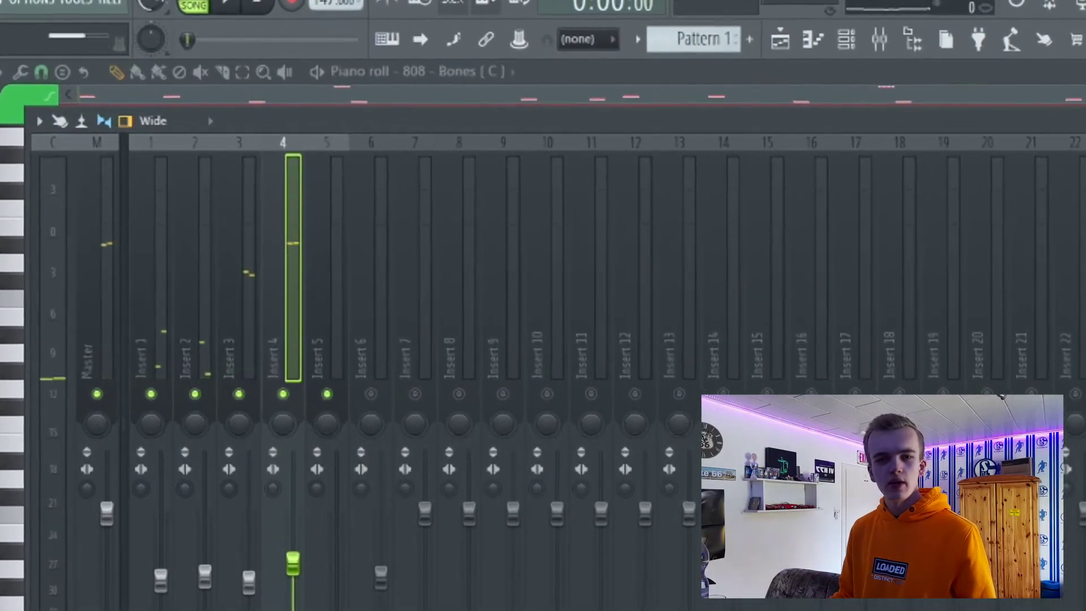
pyautogui.click(796, 483)
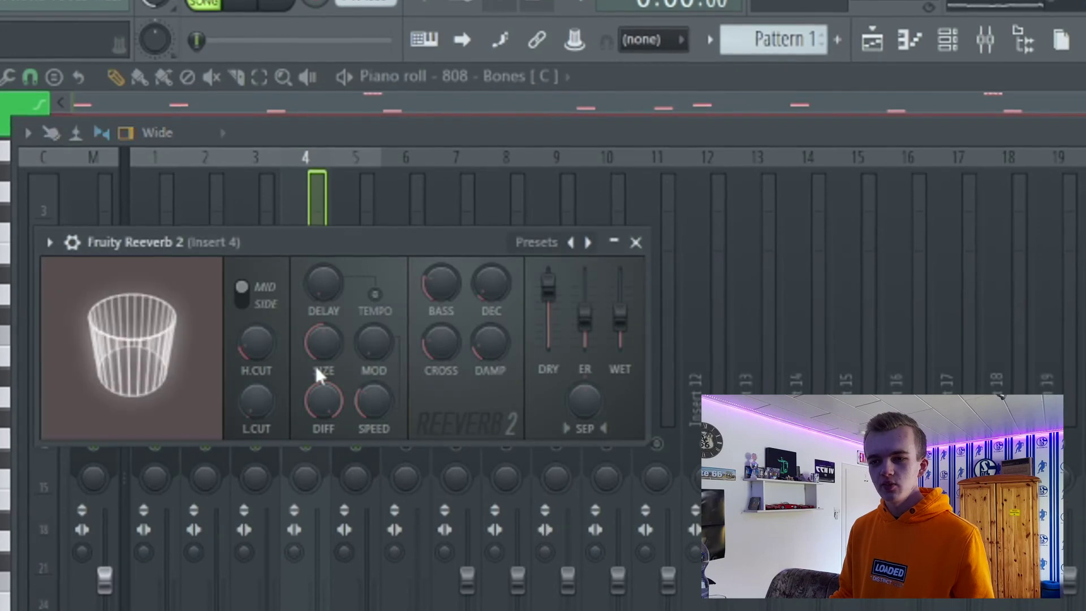
pyautogui.press('space')
pyautogui.moveTo(320, 351); pyautogui.dragTo(320, 334)
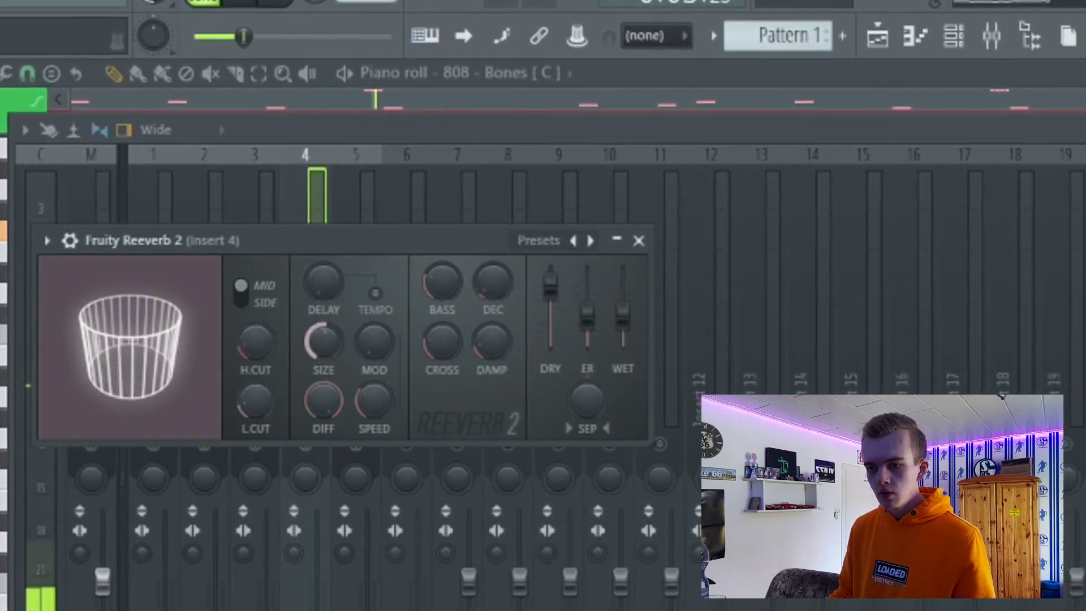
pyautogui.moveTo(324, 342); pyautogui.dragTo(324, 308)
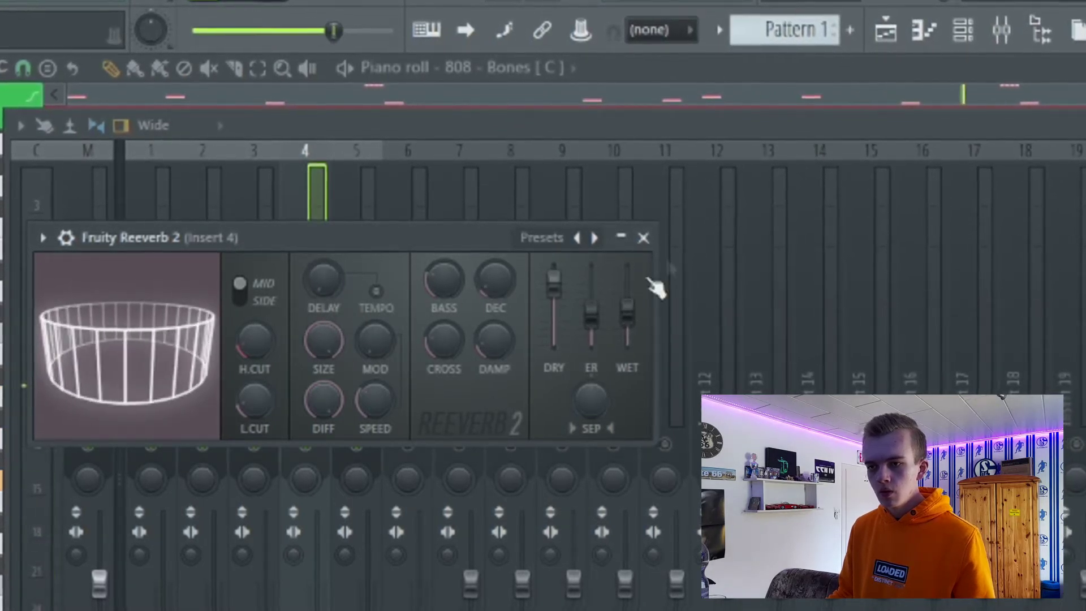
pyautogui.click(643, 238)
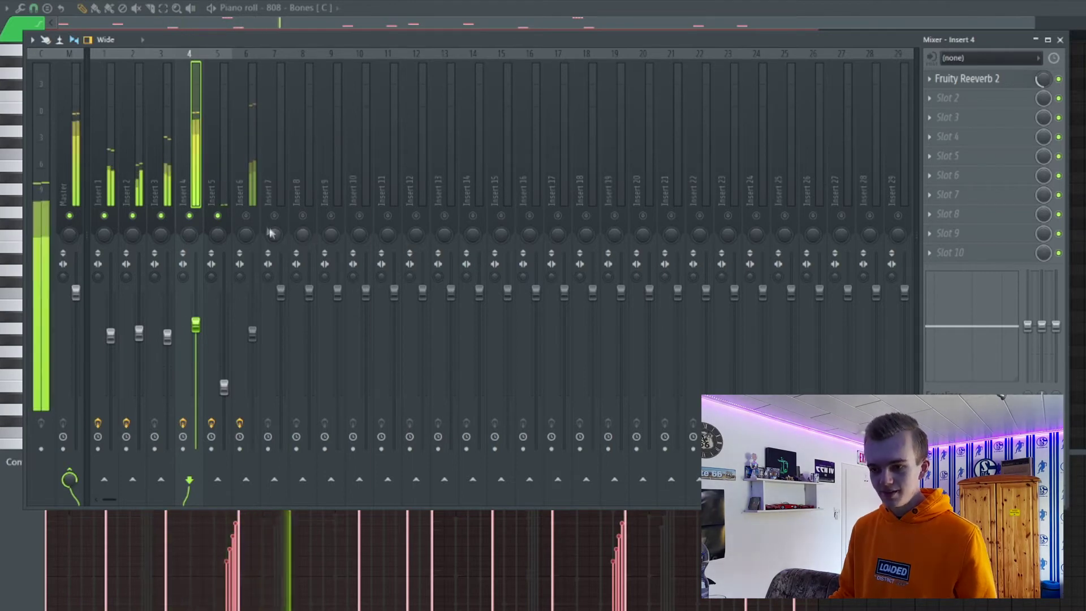
# Step: Select mixer Insert 6, then add kick hits at steps 17, 21 and 33 and remove the step 17 hit
pyautogui.click(256, 338)
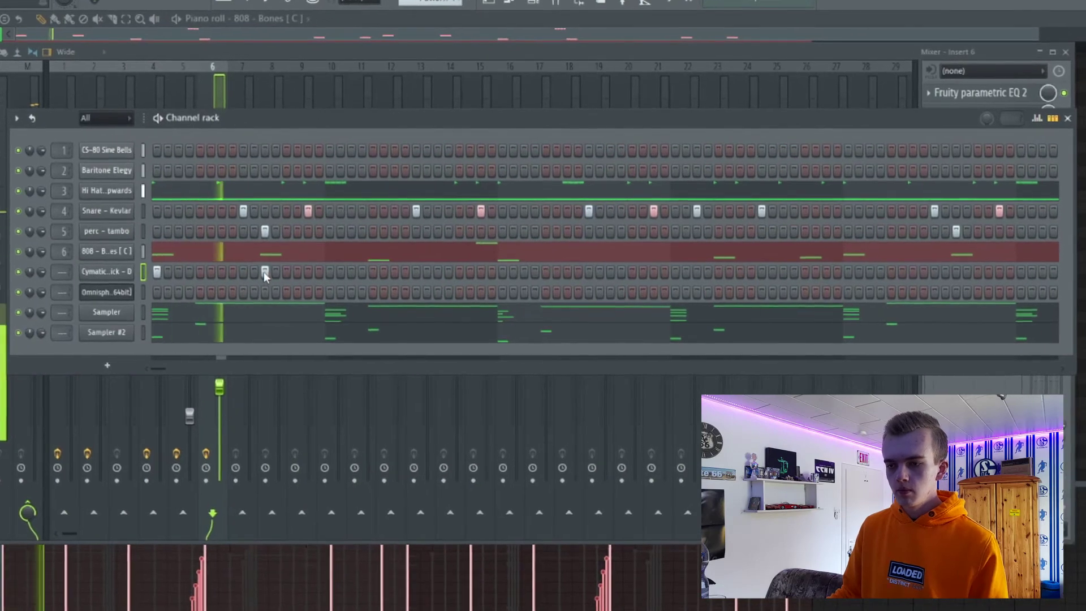
pyautogui.click(371, 273)
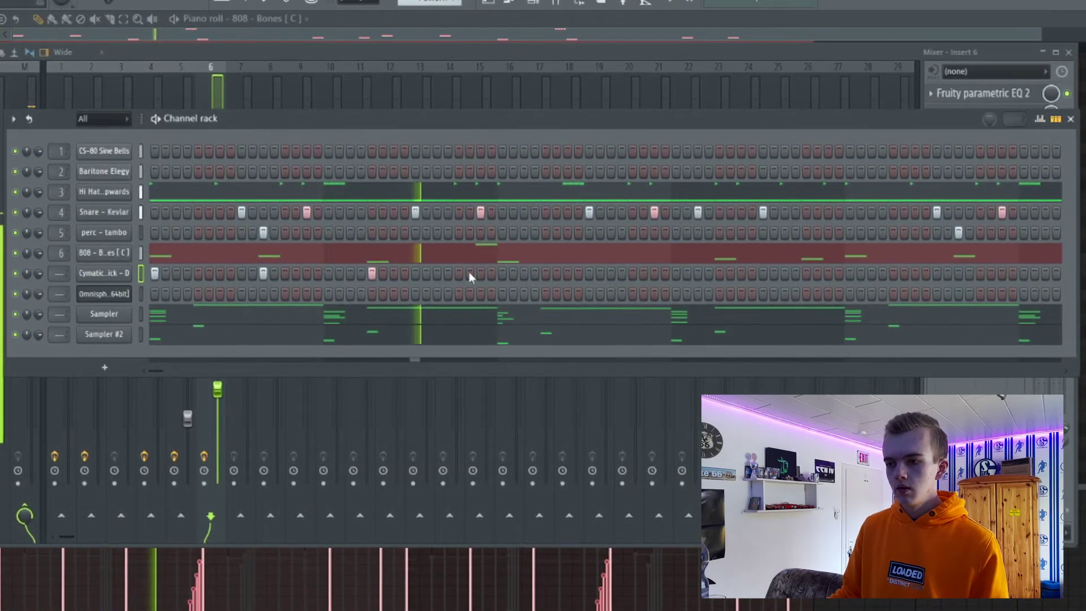
pyautogui.click(327, 275)
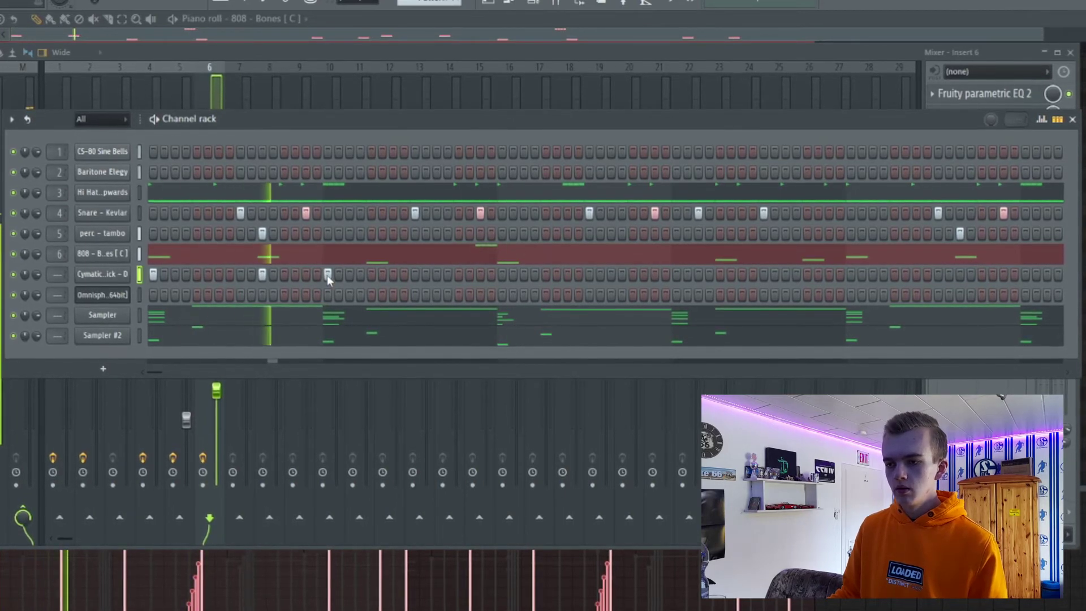
pyautogui.click(501, 276)
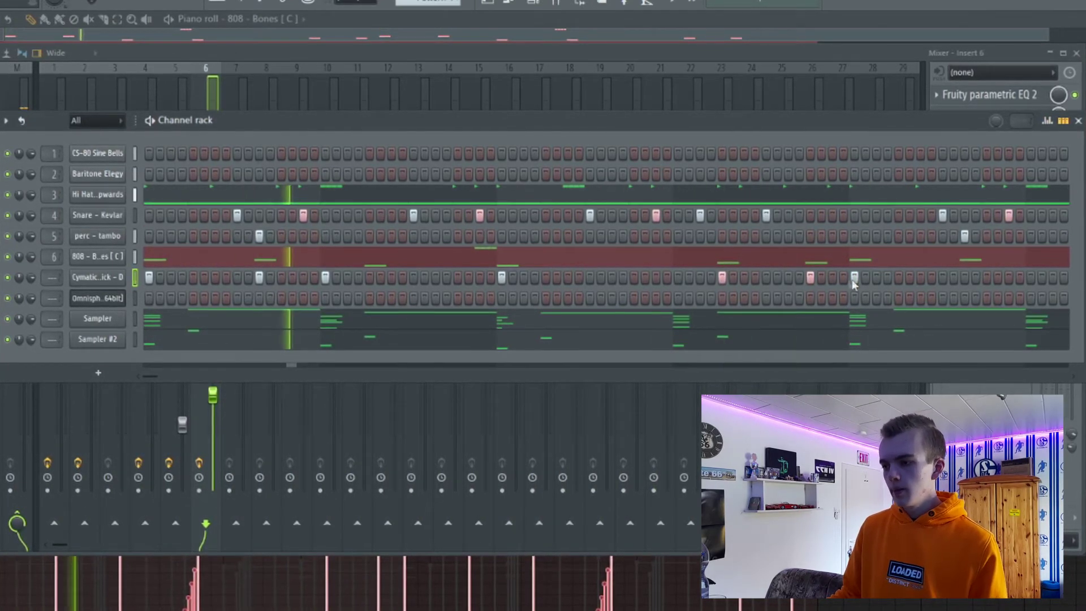
pyautogui.rightClick(323, 281)
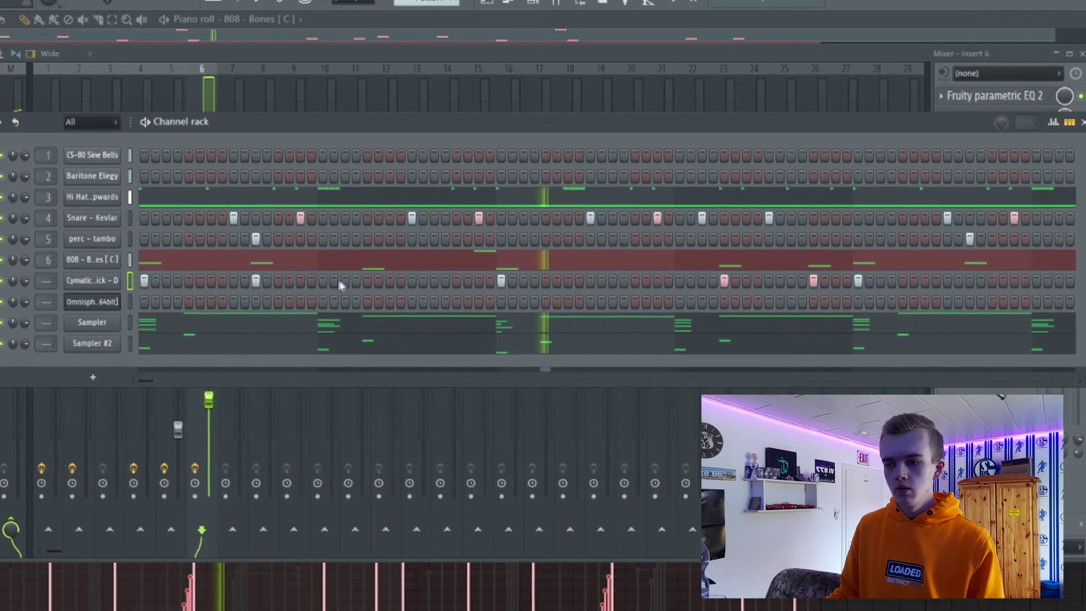
# Step: Add kick hits at steps 17, 75 and 81 and a Cymatics Lofi Perc hit at step 35
pyautogui.click(366, 280)
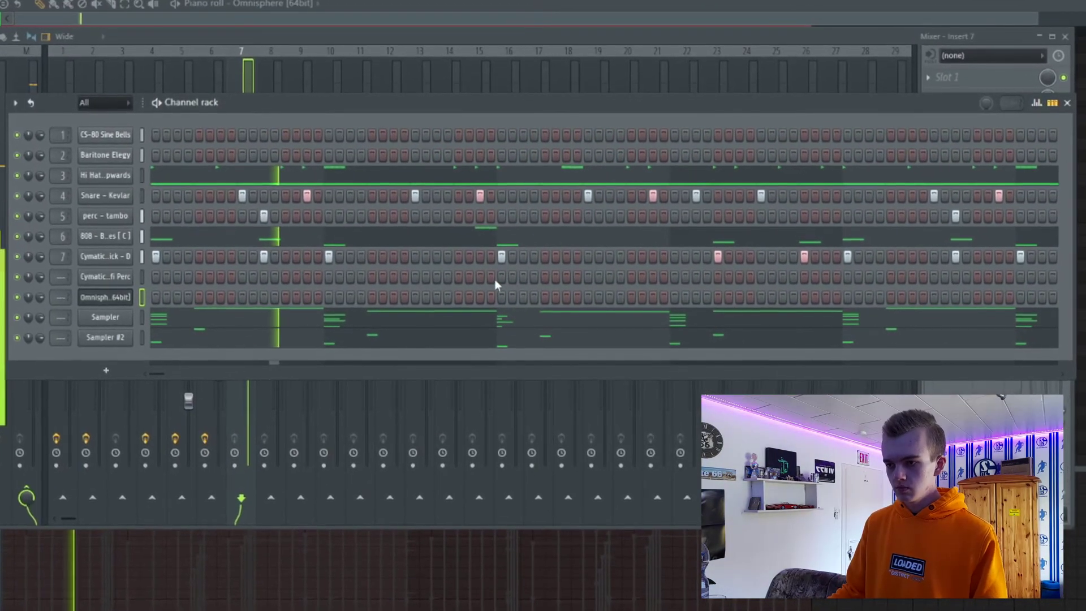
pyautogui.click(523, 276)
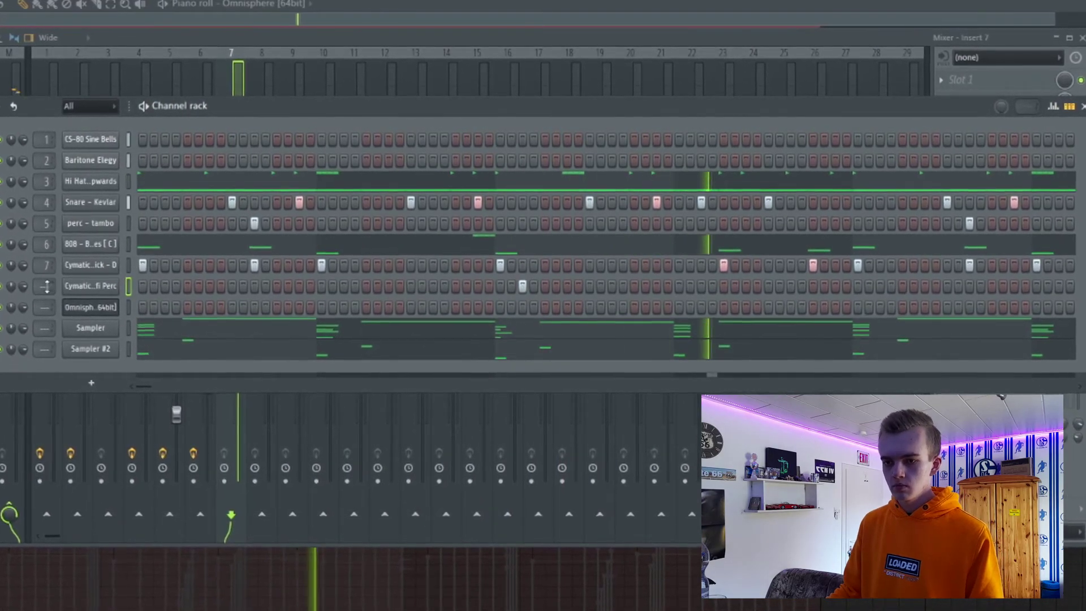
# Step: Route the Lofi Perc channel to mixer Insert 8 and repeat its bar 3 note at the same position in bar 7
pyautogui.moveTo(47, 287); pyautogui.dragTo(46, 262)
pyautogui.click(264, 74)
pyautogui.press('F7')
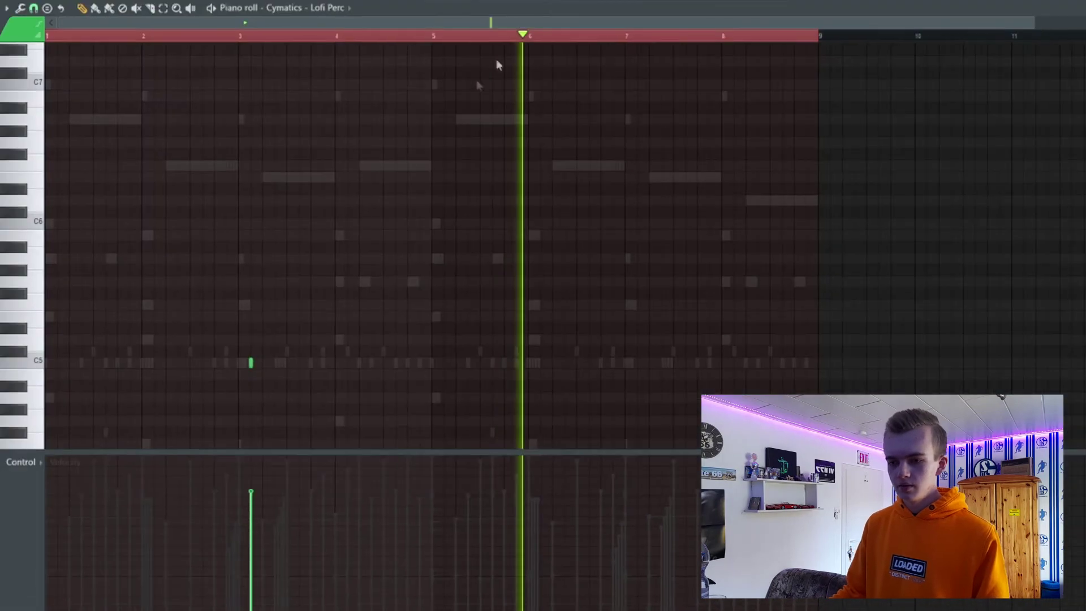
pyautogui.moveTo(528, 365); pyautogui.dragTo(637, 372)
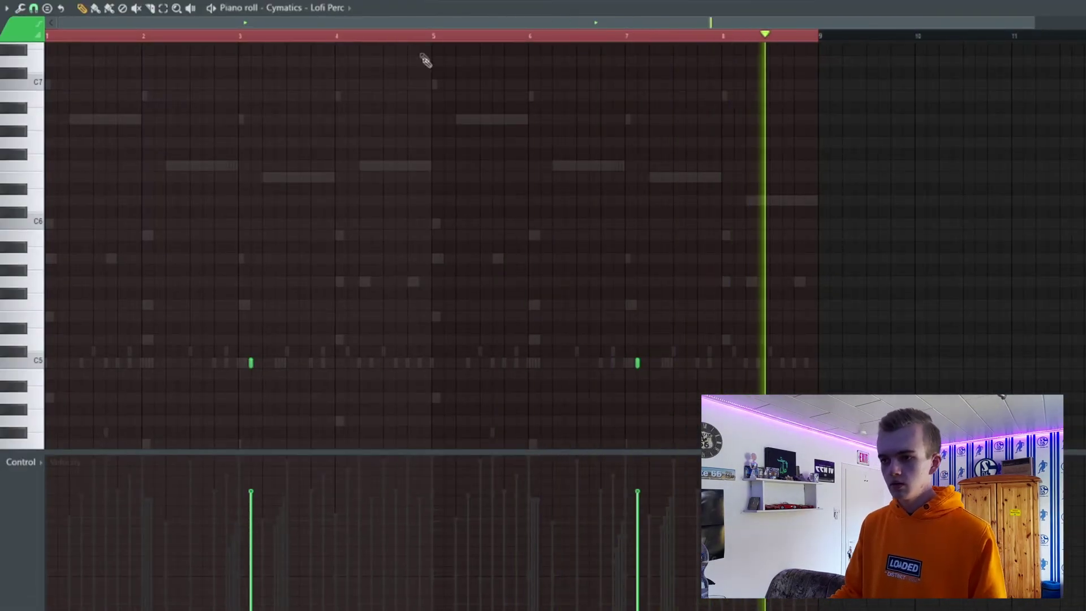
# Step: Program the Cymatics Rainstick Big Shaker 2 with hits at steps 7 and 39 in the channel rack
pyautogui.press('F6')
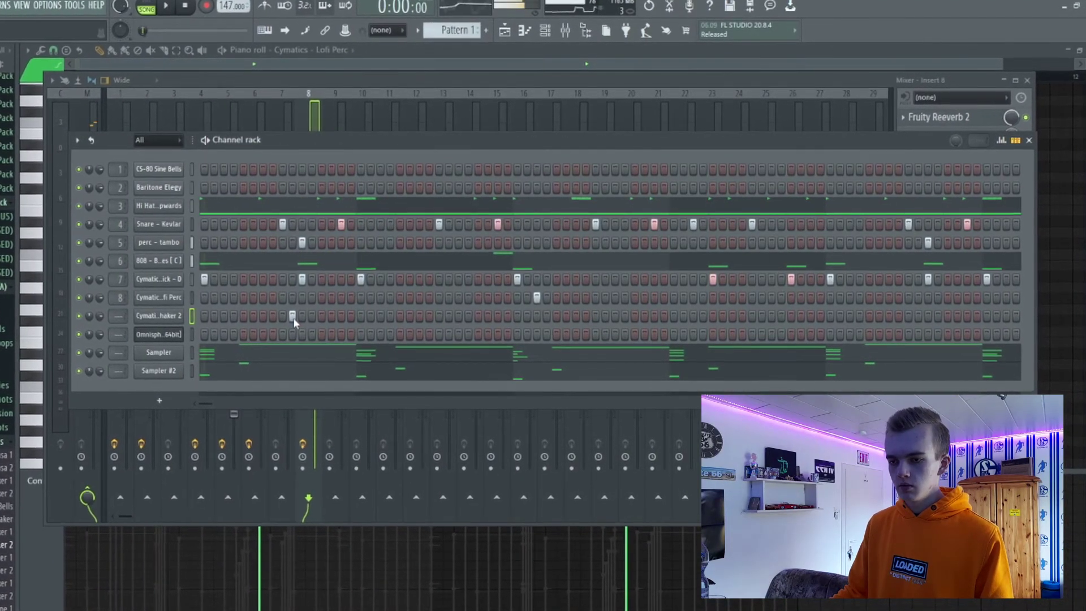
pyautogui.click(261, 316)
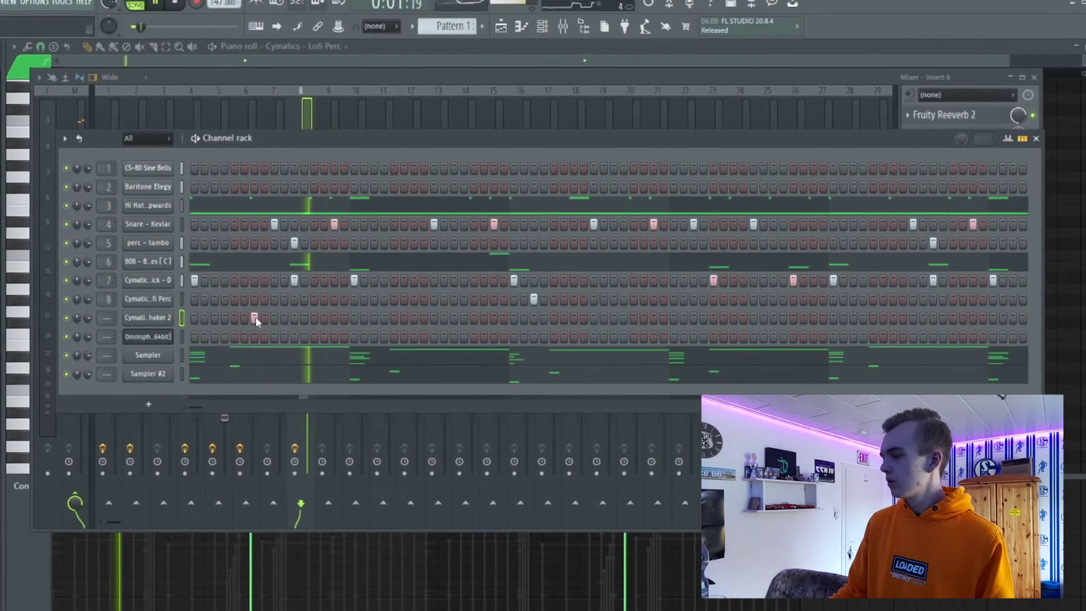
pyautogui.click(572, 318)
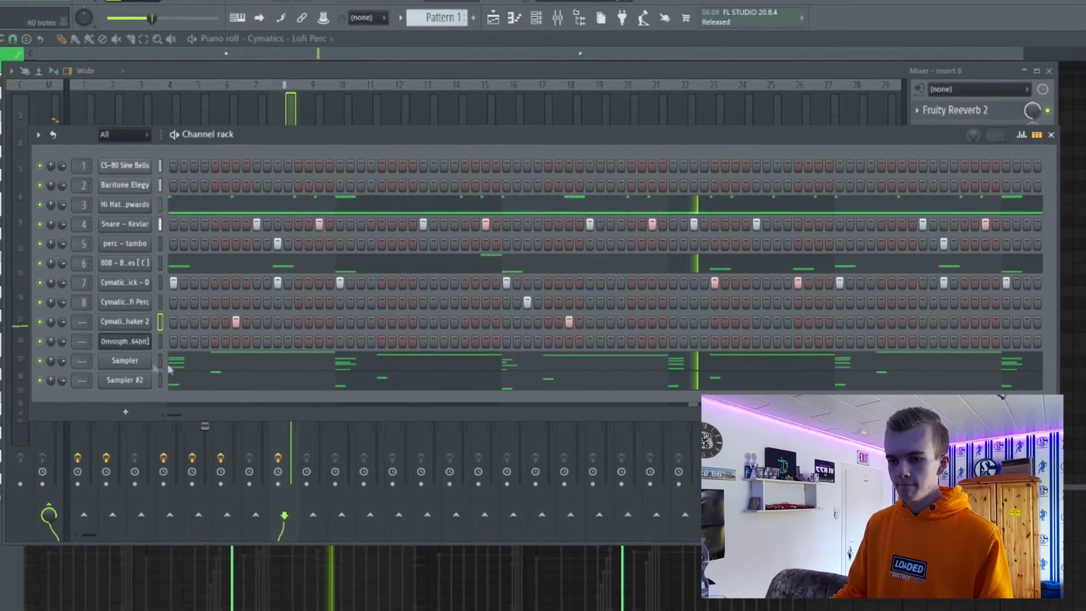
pyautogui.click(107, 327)
pyautogui.click(90, 189)
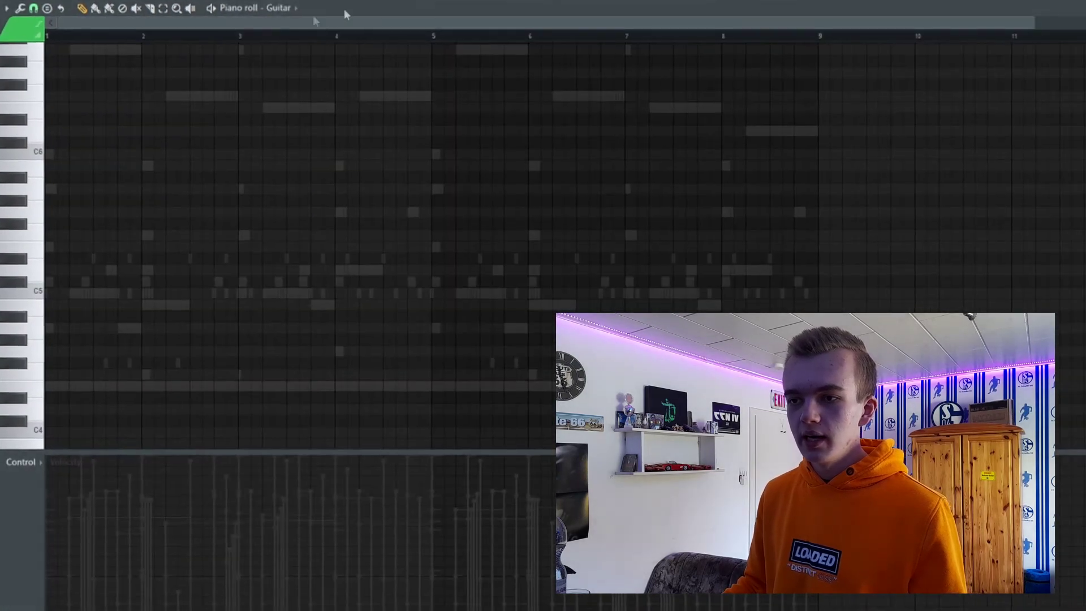
# Step: Switch the piano roll from the Guitar channel to Sampler #3 and examine its notes
pyautogui.click(284, 9)
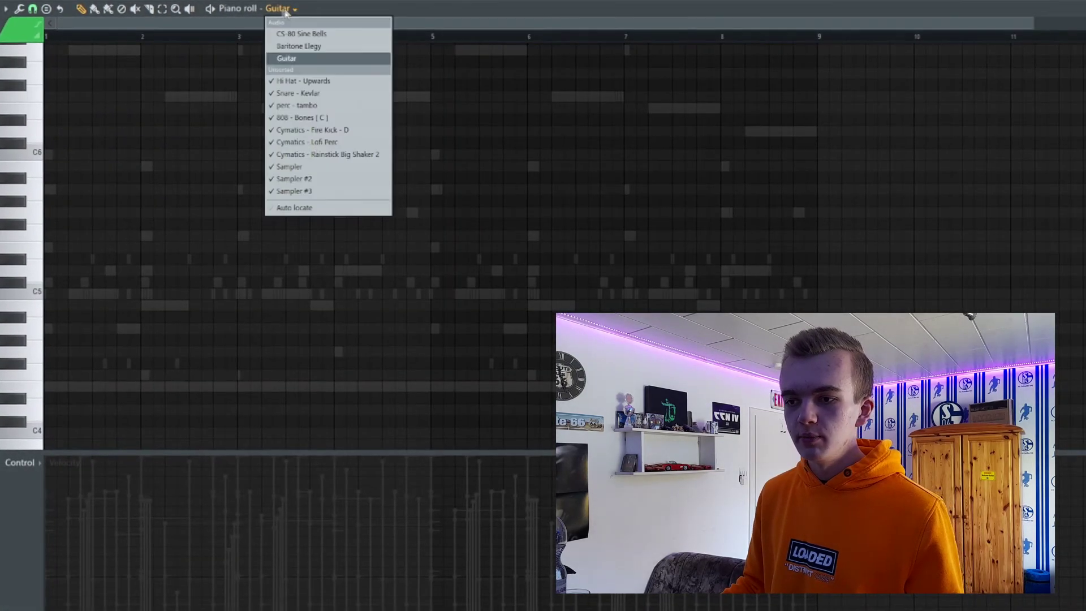
pyautogui.click(332, 191)
pyautogui.scroll(-3, 432, 228)
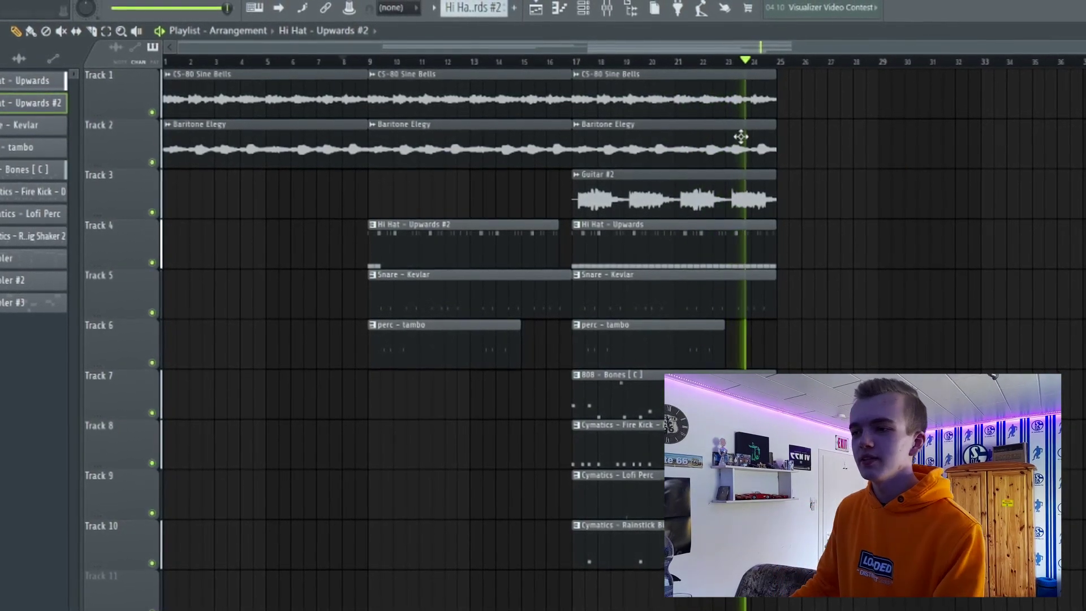
# Step: Review the insert levels and Insert 10 effects in the mixer, and return to the playlist arrangement
pyautogui.click(603, 9)
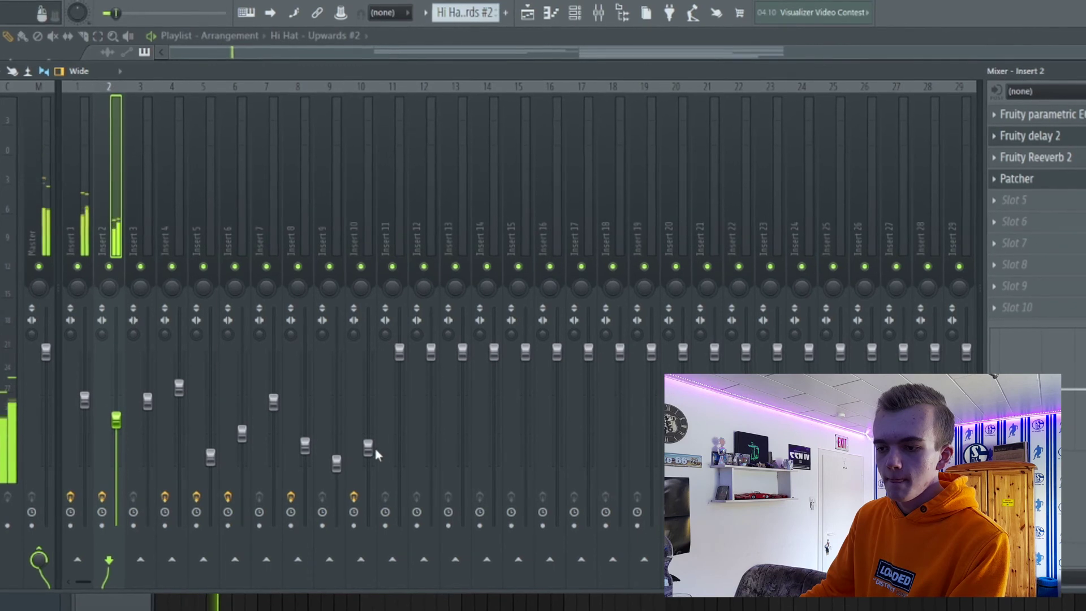
pyautogui.click(539, 15)
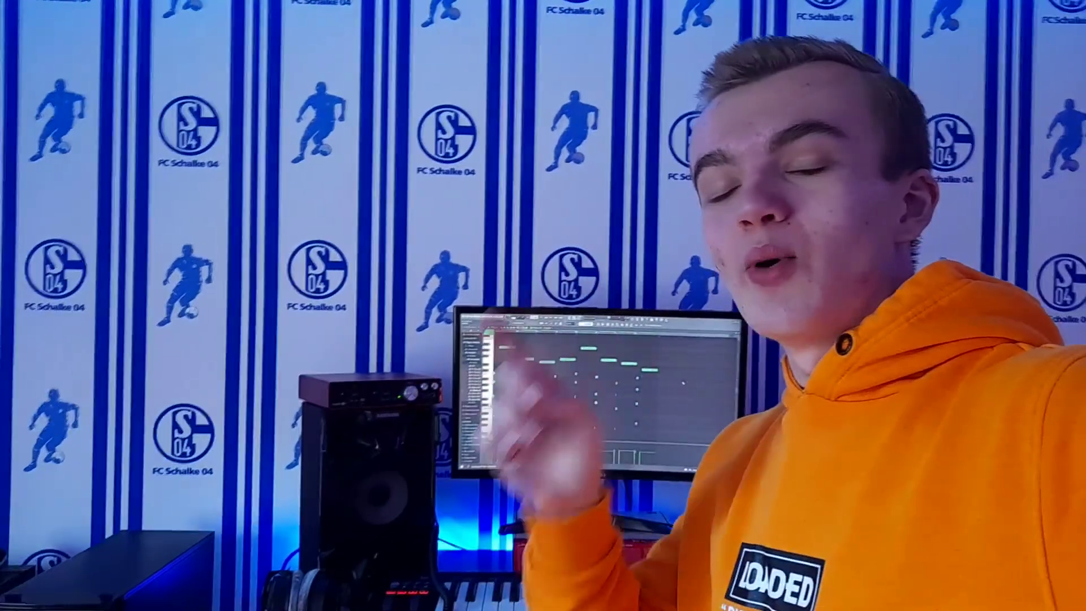